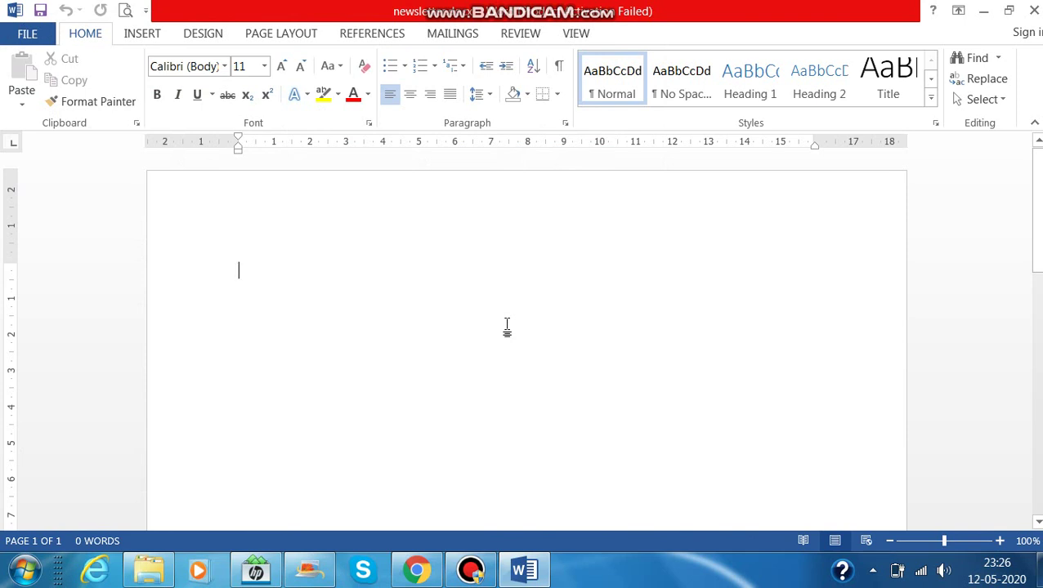
# Enter the title "Global Warming" and generate four paragraphs of sample text below it with the =rand function.
pyautogui.write('Glo')
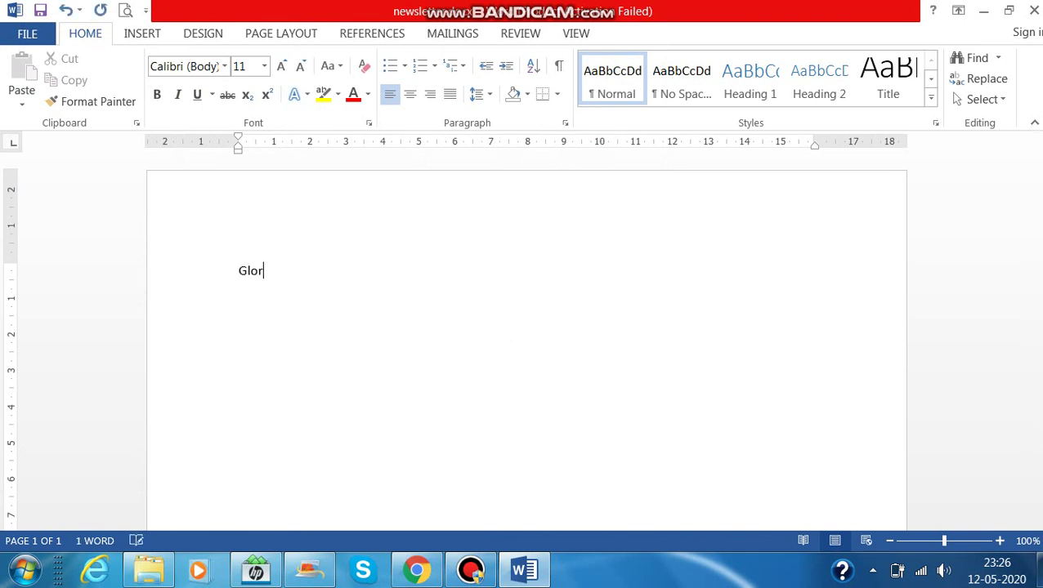
pyautogui.write('bal Warming')
pyautogui.press('Return')
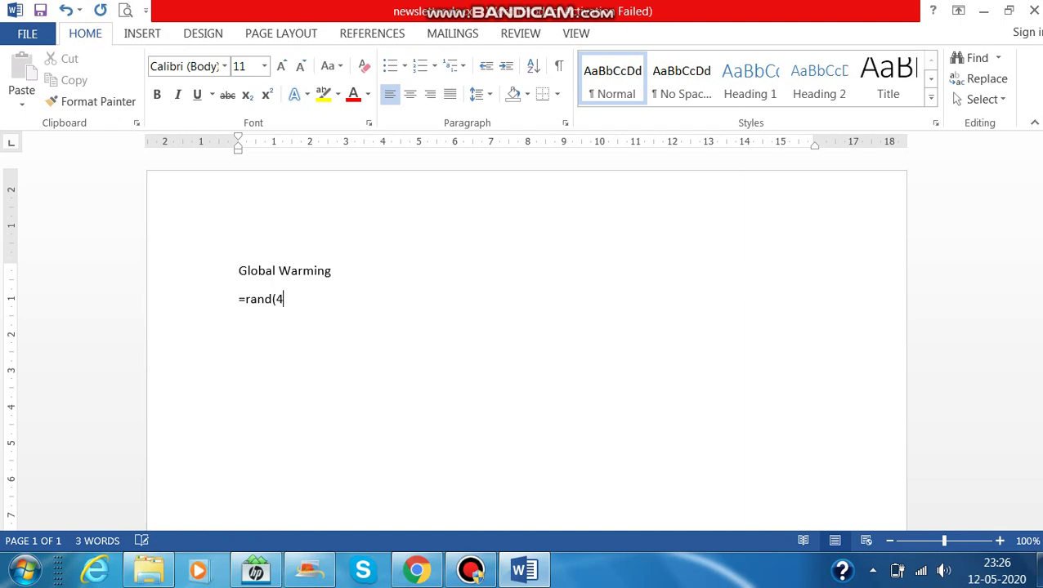
pyautogui.press('Return')
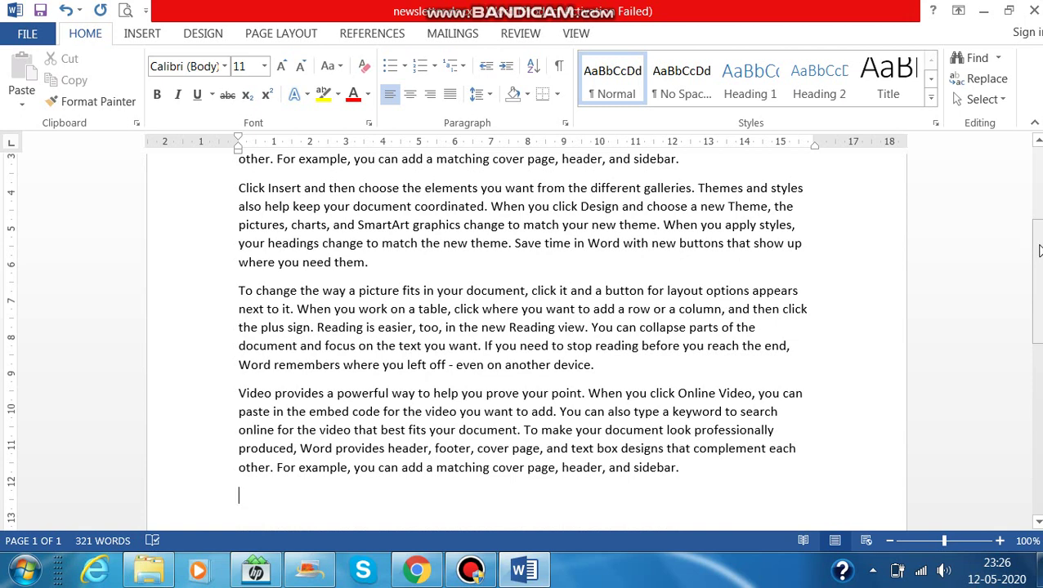
# Format the "Global Warming" title as bold 20 pt Arial and centre it on the page.
pyautogui.moveTo(1039, 250); pyautogui.dragTo(1040, 172)
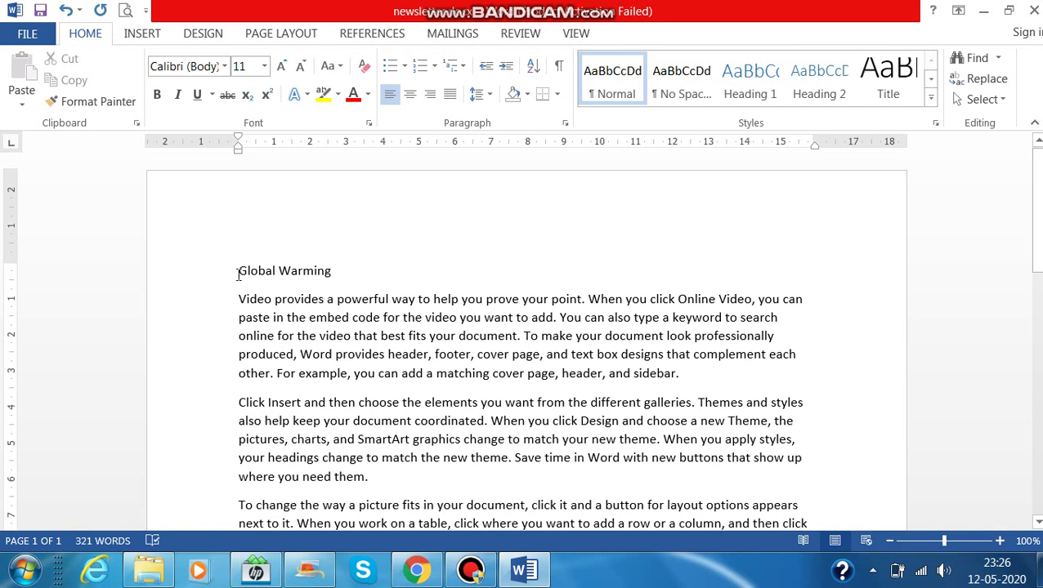
pyautogui.moveTo(238, 275); pyautogui.dragTo(327, 278)
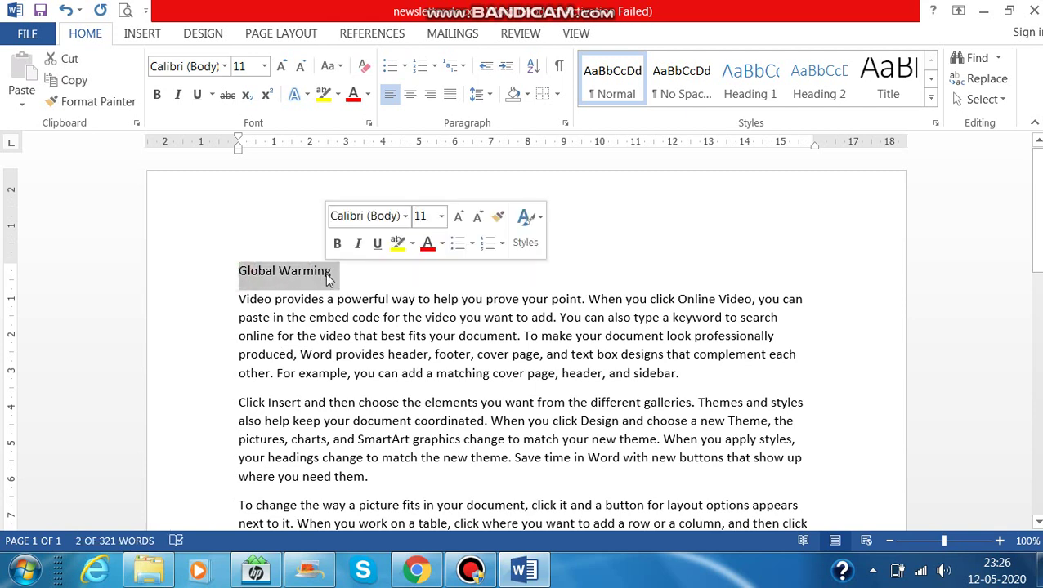
pyautogui.click(264, 67)
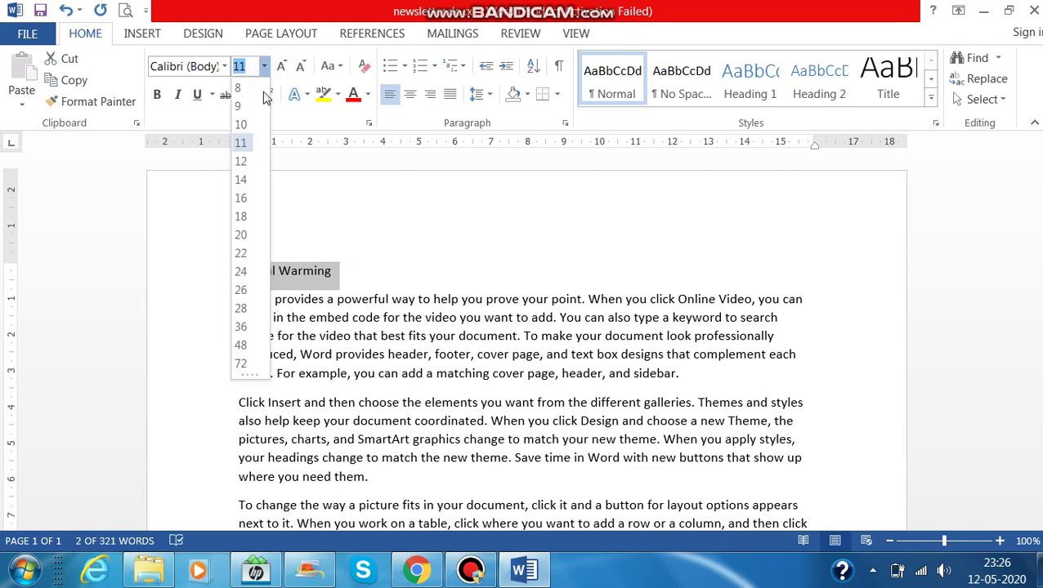
pyautogui.click(245, 236)
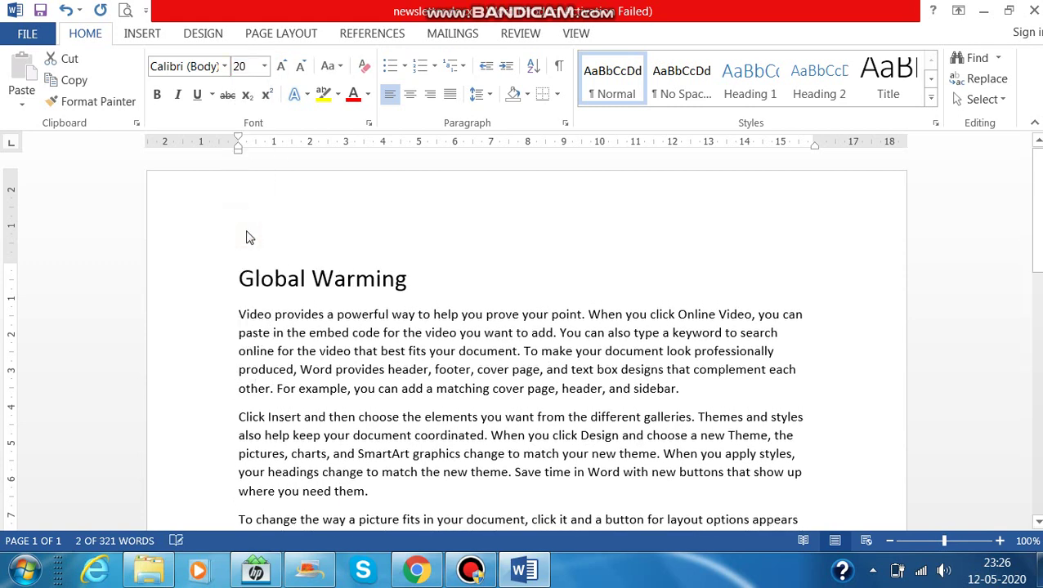
pyautogui.click(226, 67)
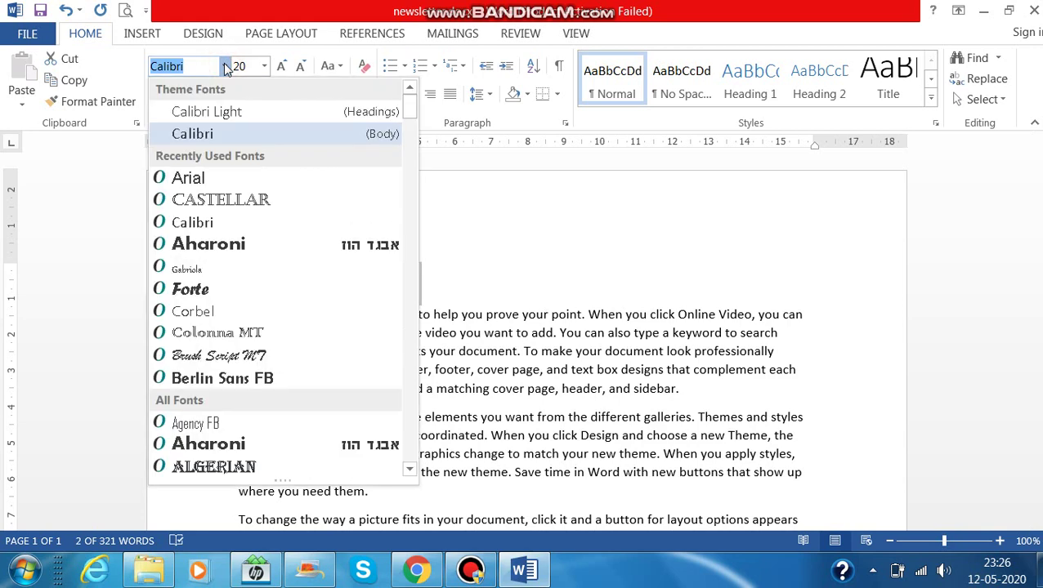
pyautogui.click(188, 179)
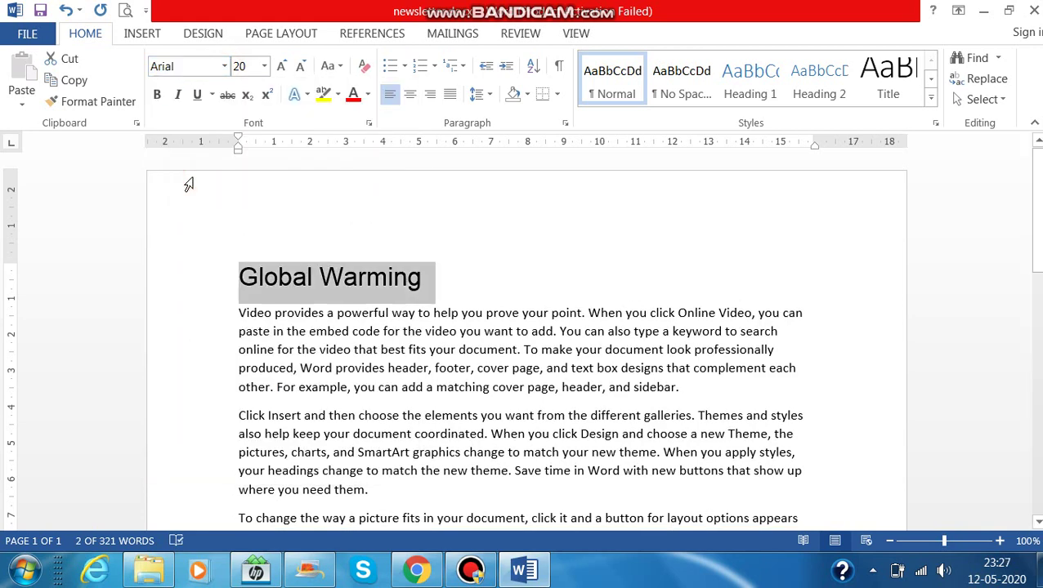
pyautogui.click(156, 95)
pyautogui.click(411, 97)
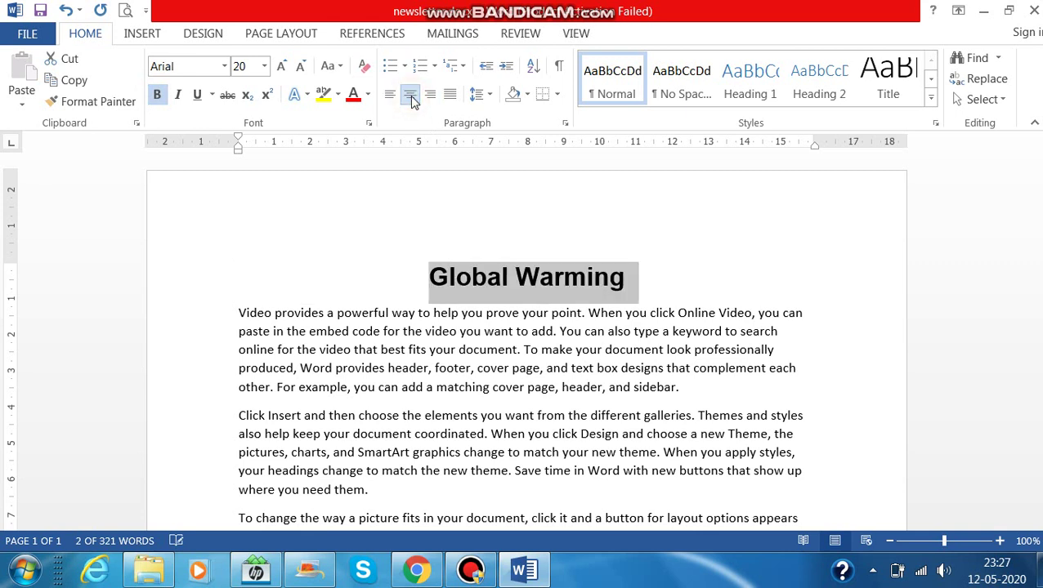
pyautogui.click(530, 330)
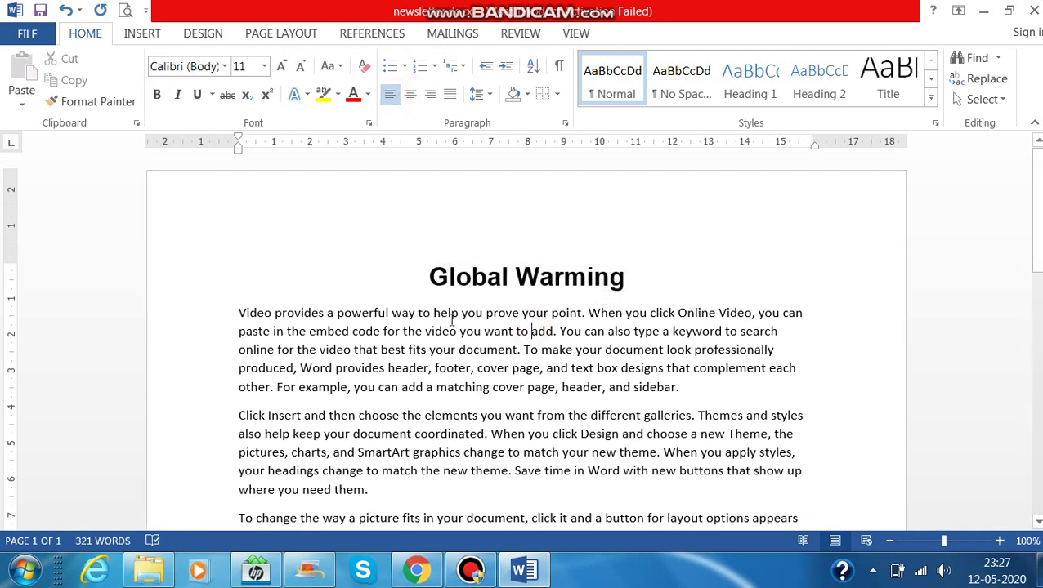
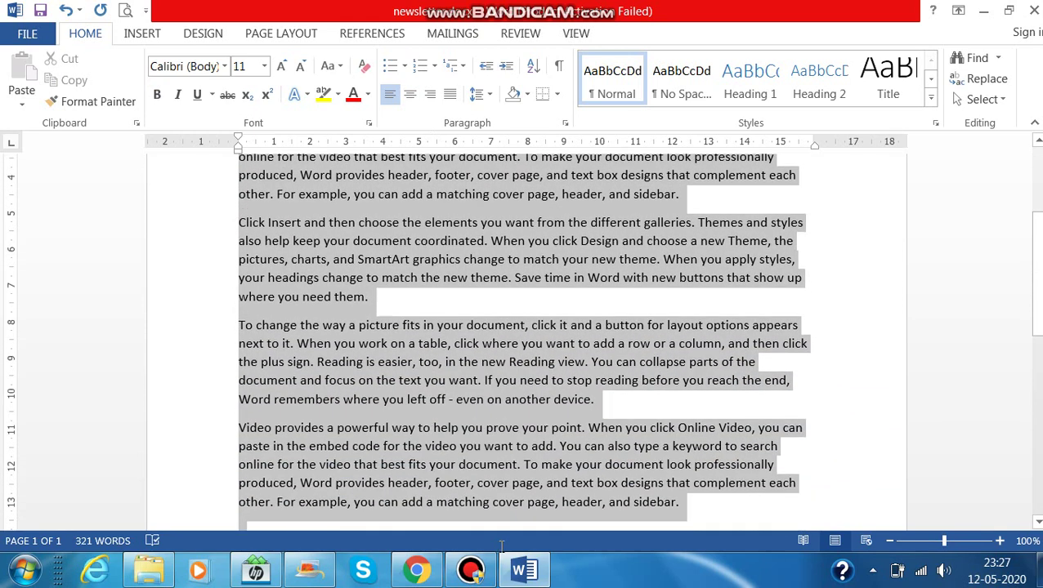
# Lay out all body paragraphs below the title in two columns.
pyautogui.moveTo(502, 546); pyautogui.dragTo(694, 326)
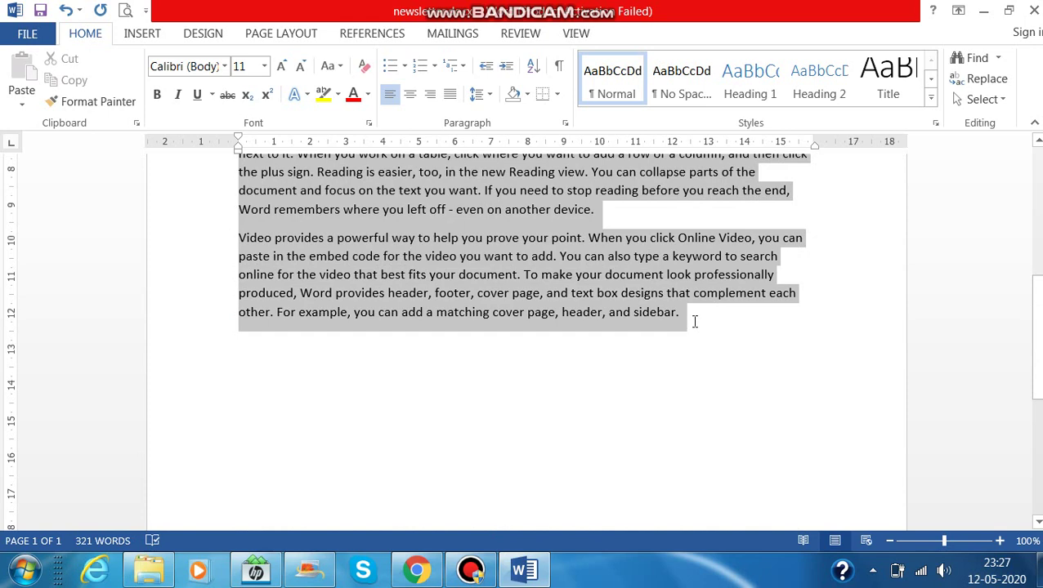
pyautogui.scroll(8, 694, 322)
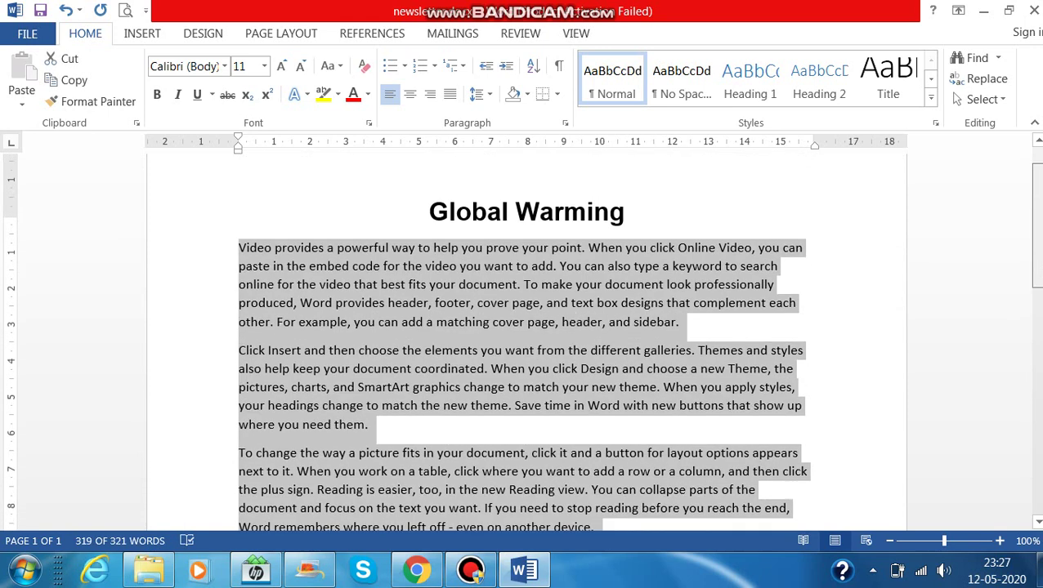
pyautogui.scroll(1, 527, 341)
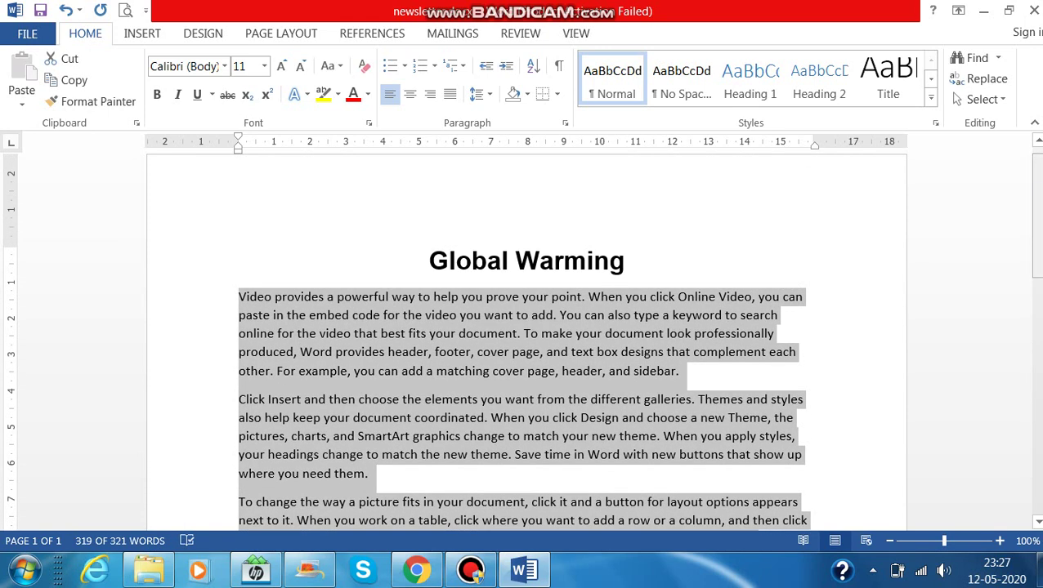
pyautogui.click(280, 33)
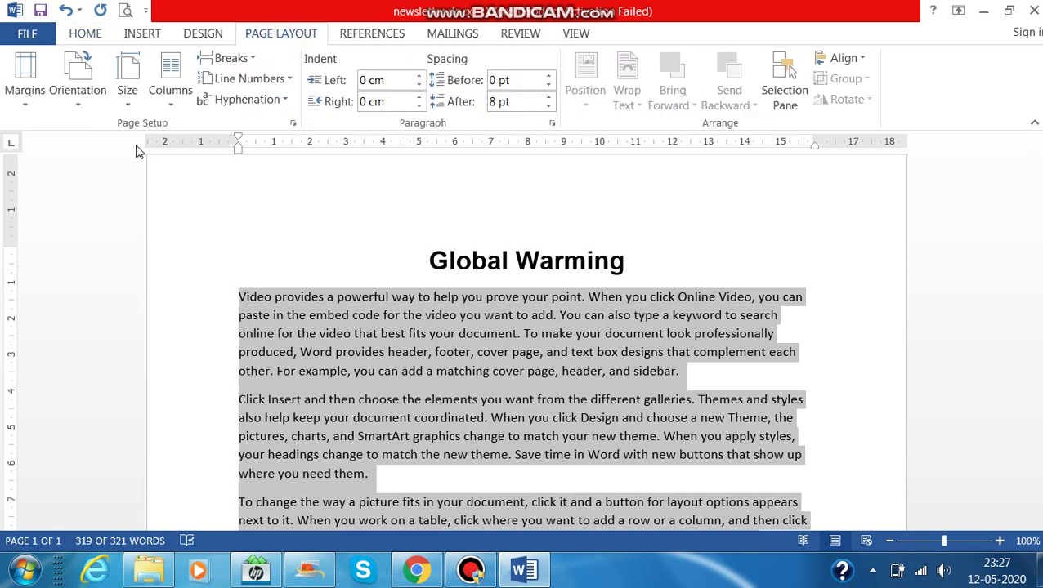
pyautogui.click(184, 97)
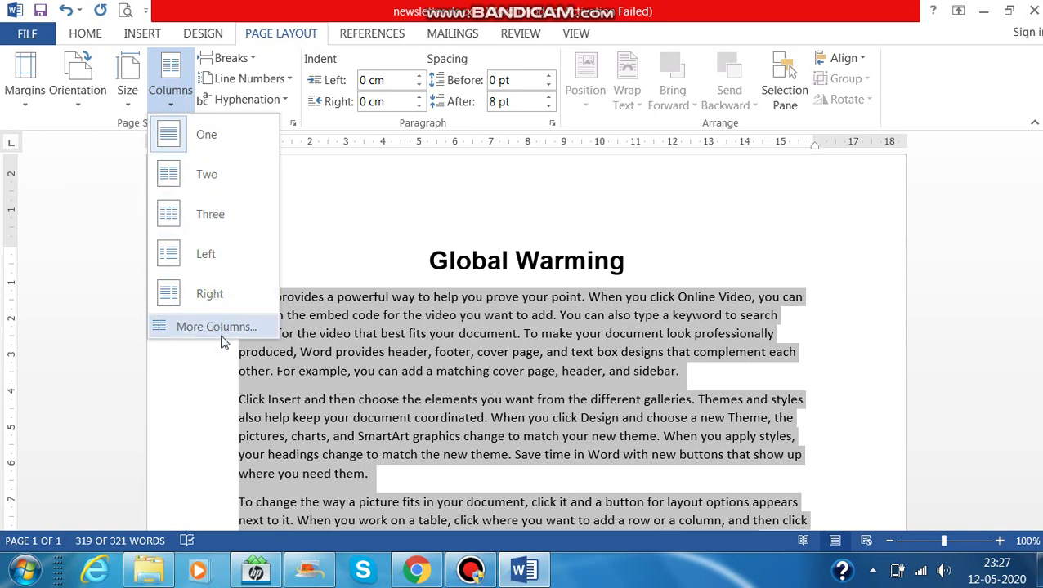
pyautogui.click(209, 177)
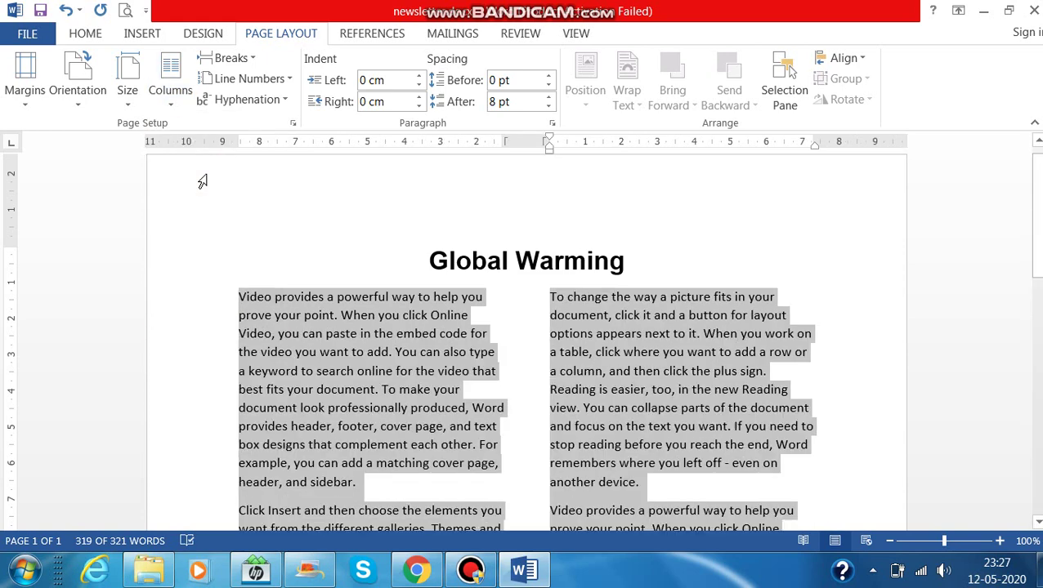
# Justify the two-column body text.
pyautogui.click(82, 37)
pyautogui.click(452, 94)
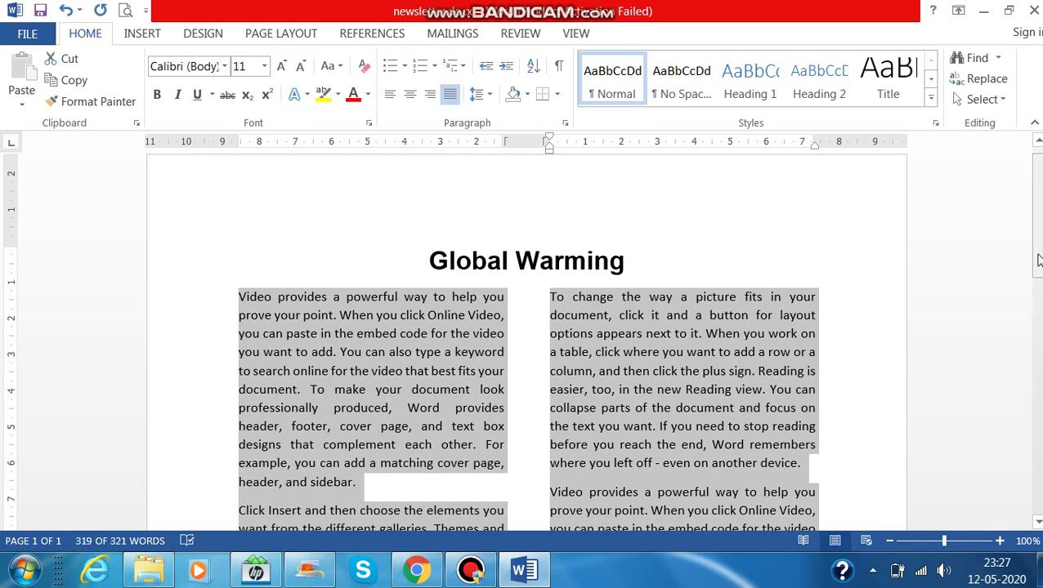
pyautogui.moveTo(1035, 248); pyautogui.dragTo(1034, 273)
pyautogui.click(505, 347)
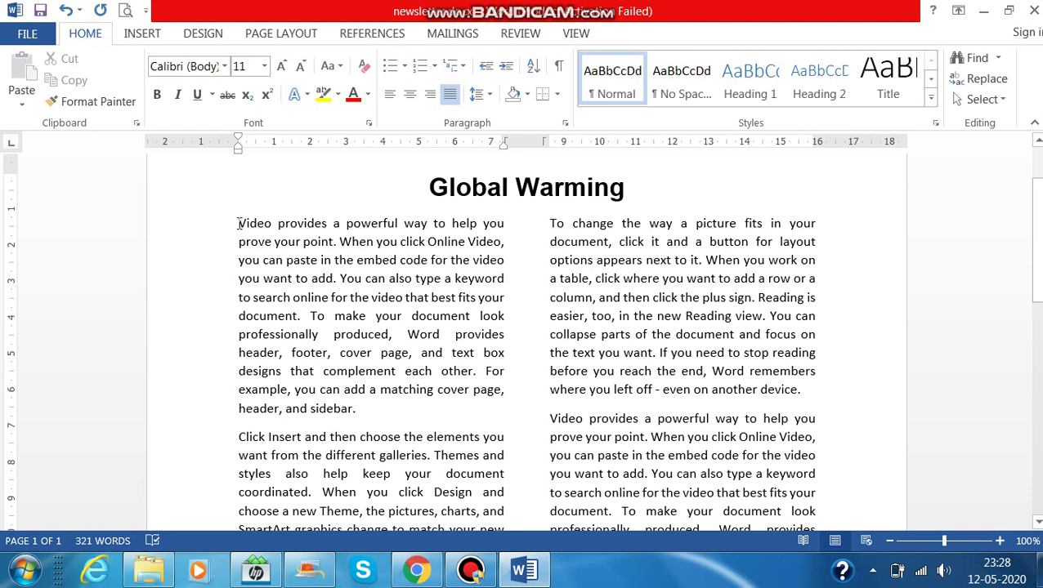
# Add a Dropped drop cap to the first body paragraph.
pyautogui.moveTo(238, 223); pyautogui.dragTo(404, 371)
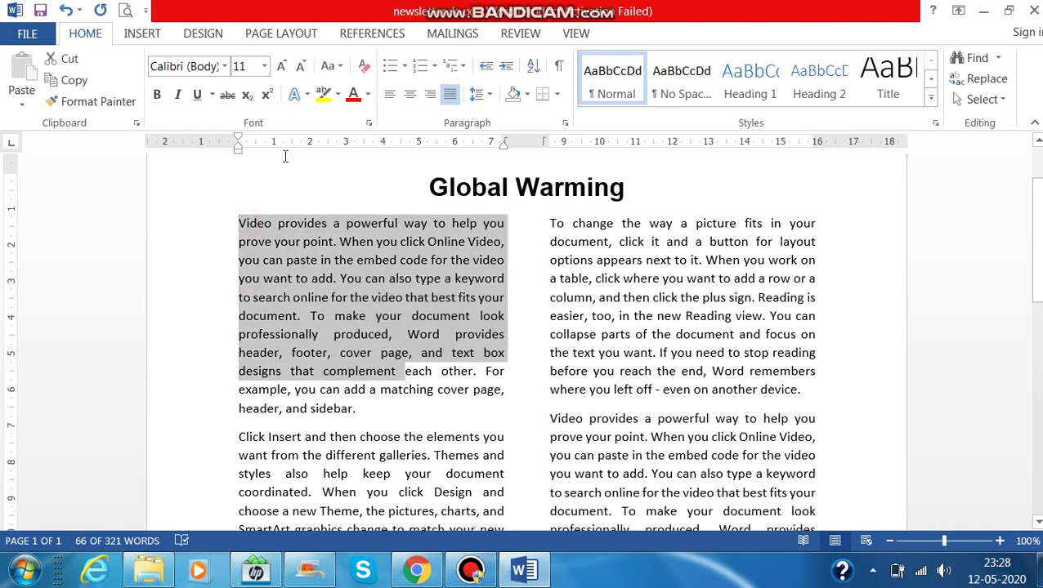
pyautogui.click(139, 34)
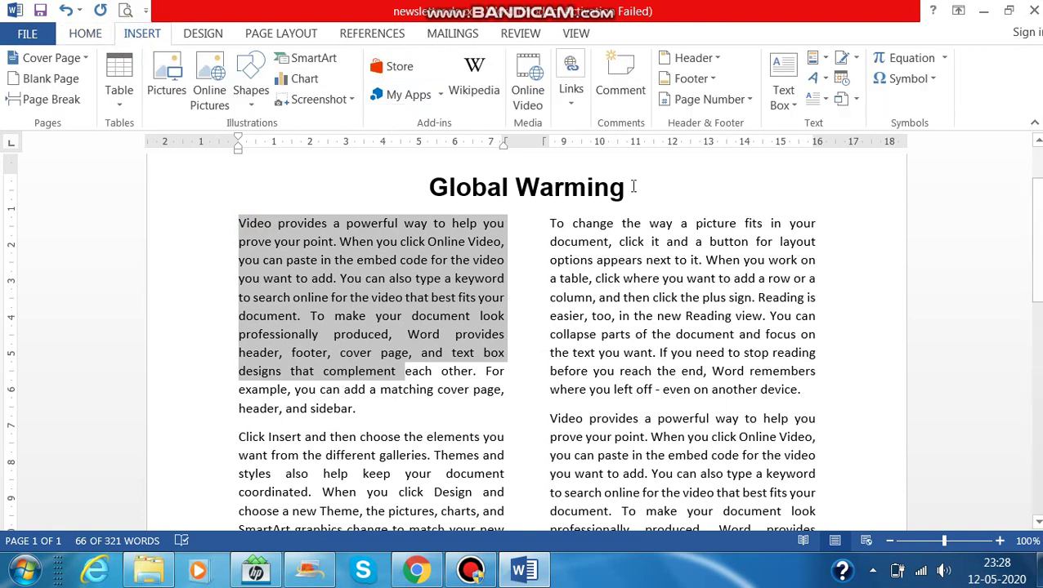
pyautogui.click(826, 102)
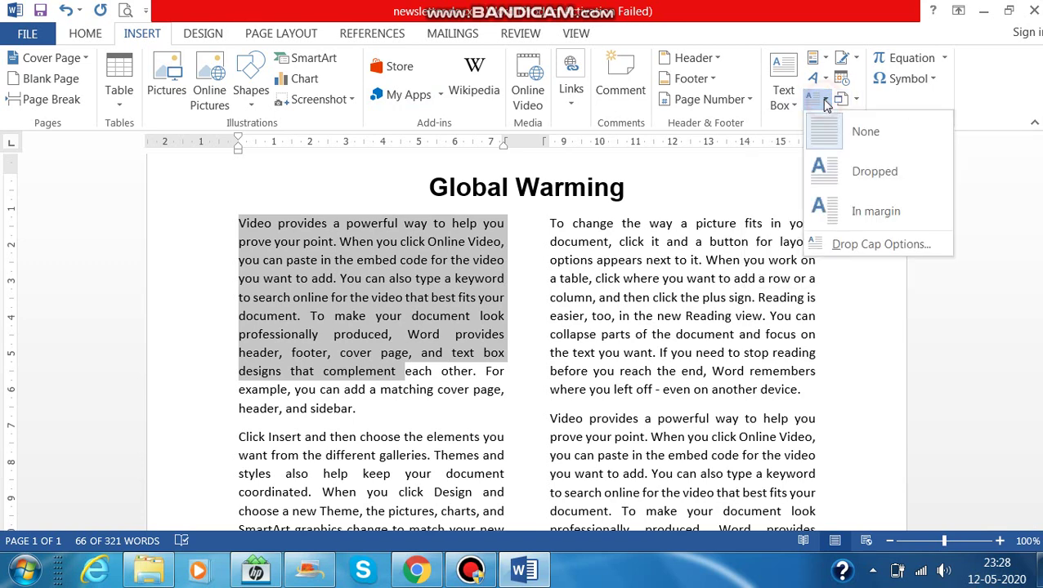
pyautogui.click(841, 181)
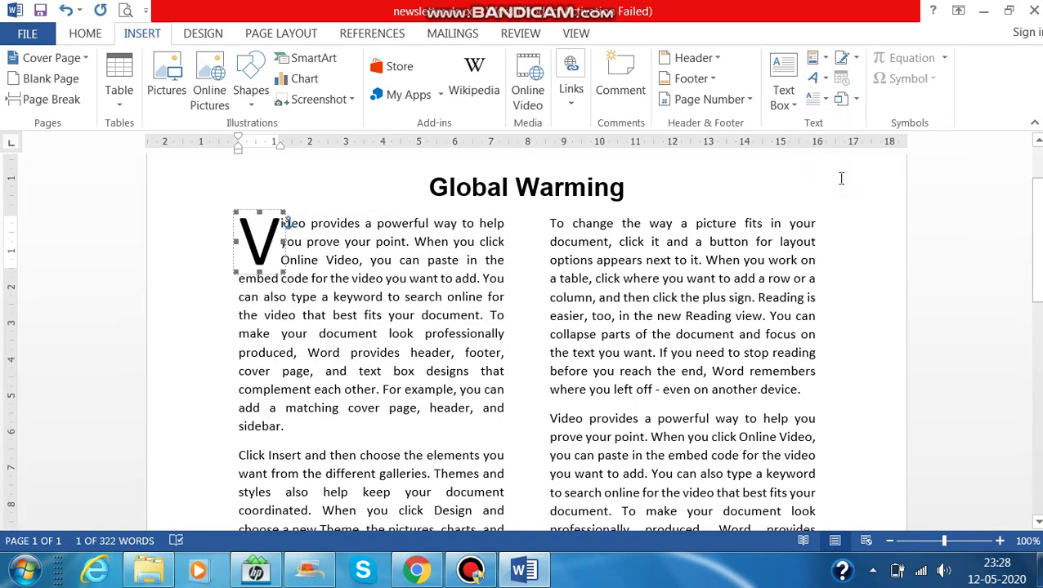
pyautogui.click(470, 314)
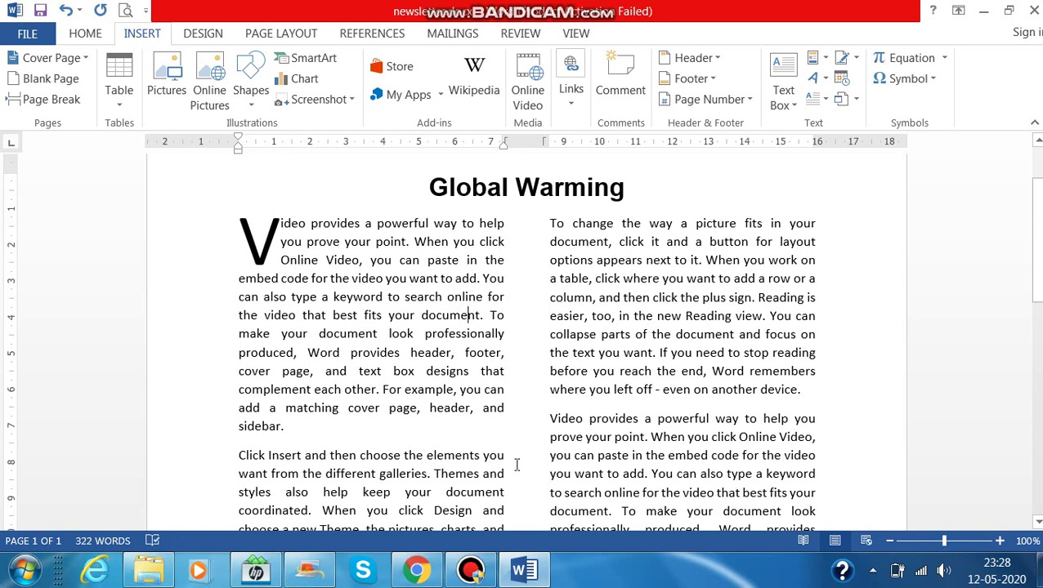
# Insert the picture IMG_20161221_104859673.jpg before the last word of the first paragraph and shrink it to about 6.21 by 4.66 cm.
pyautogui.click(509, 412)
pyautogui.click(160, 82)
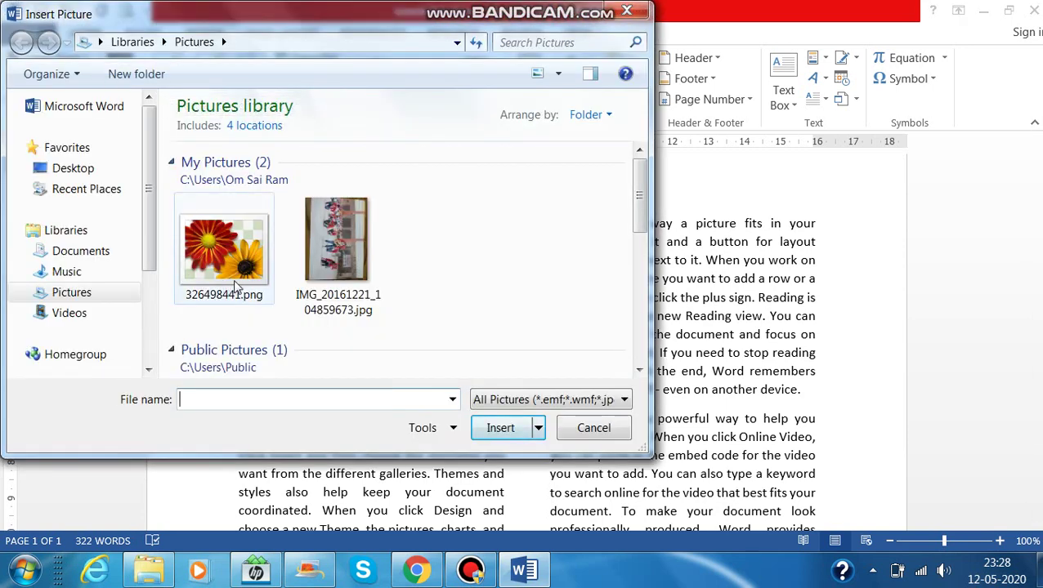
pyautogui.click(355, 255)
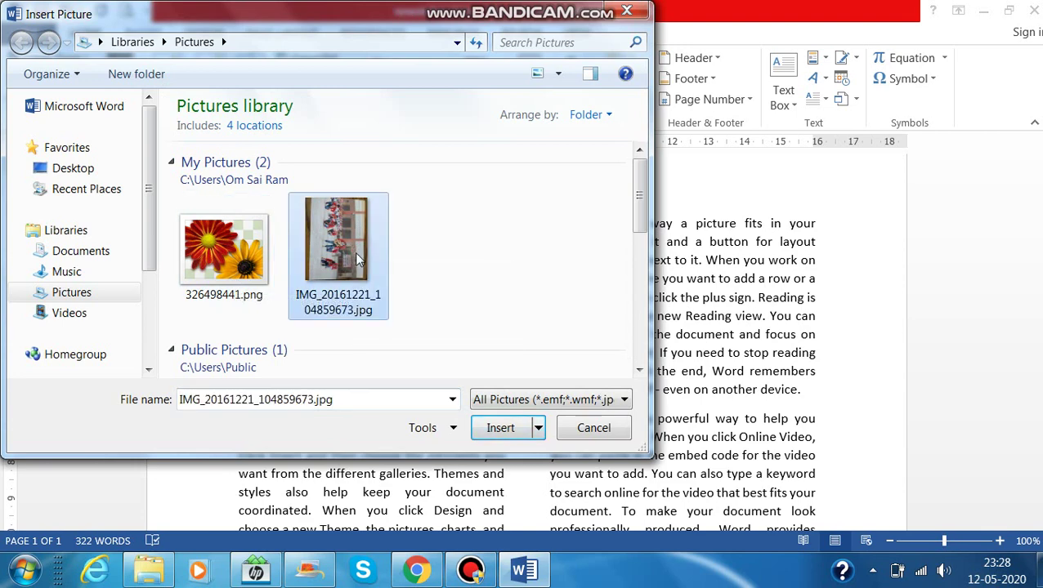
pyautogui.click(501, 429)
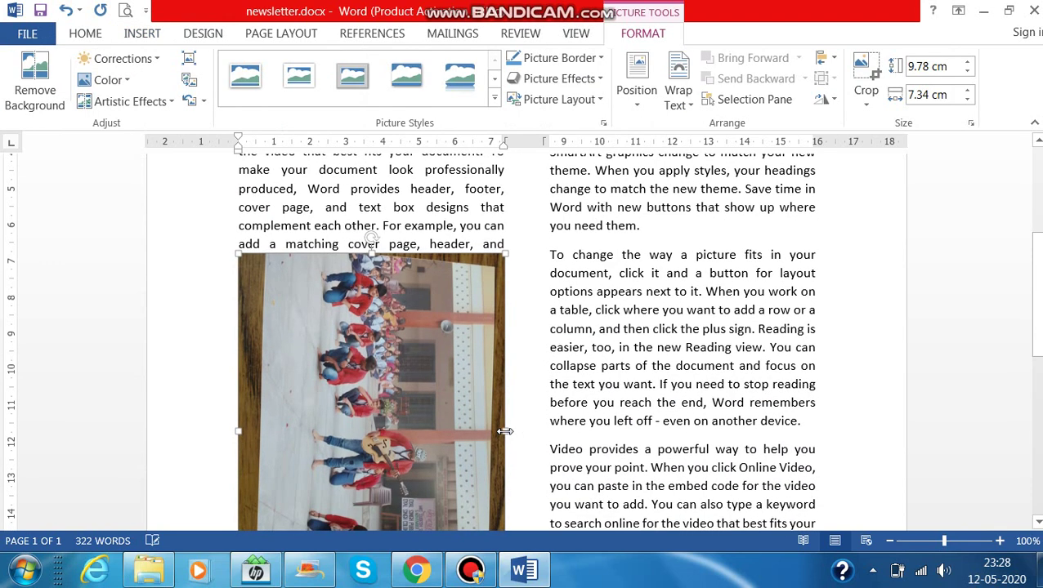
pyautogui.moveTo(503, 252); pyautogui.dragTo(408, 380)
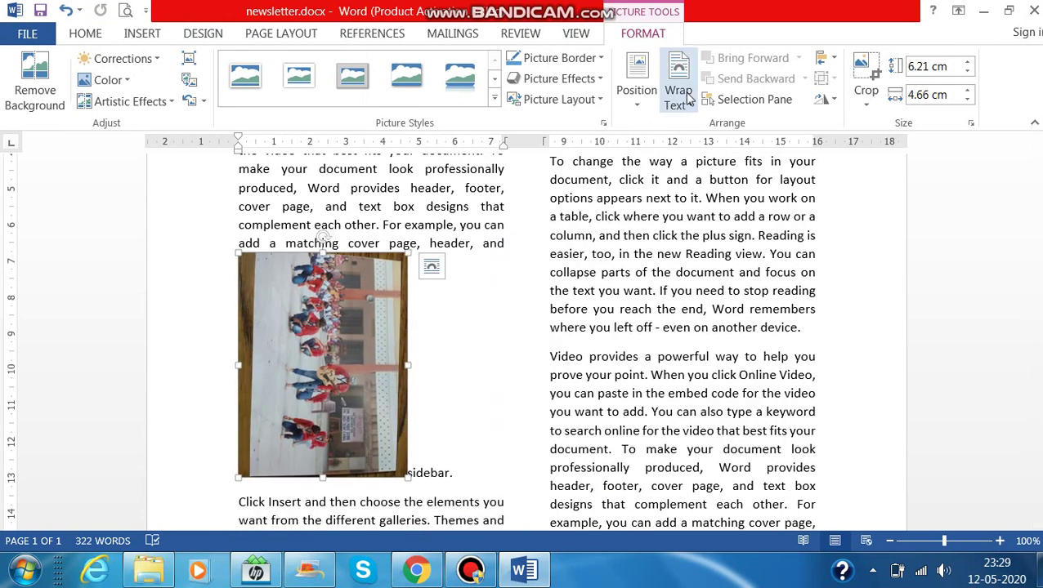
# Try Square text wrapping on the picture, and switch the wrapping to Tight.
pyautogui.click(689, 104)
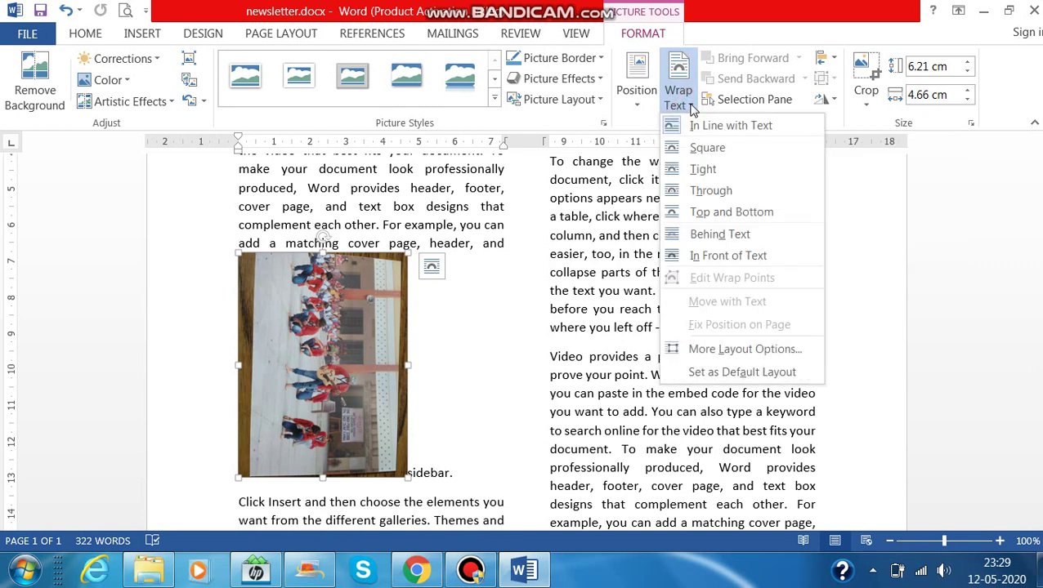
pyautogui.click(704, 152)
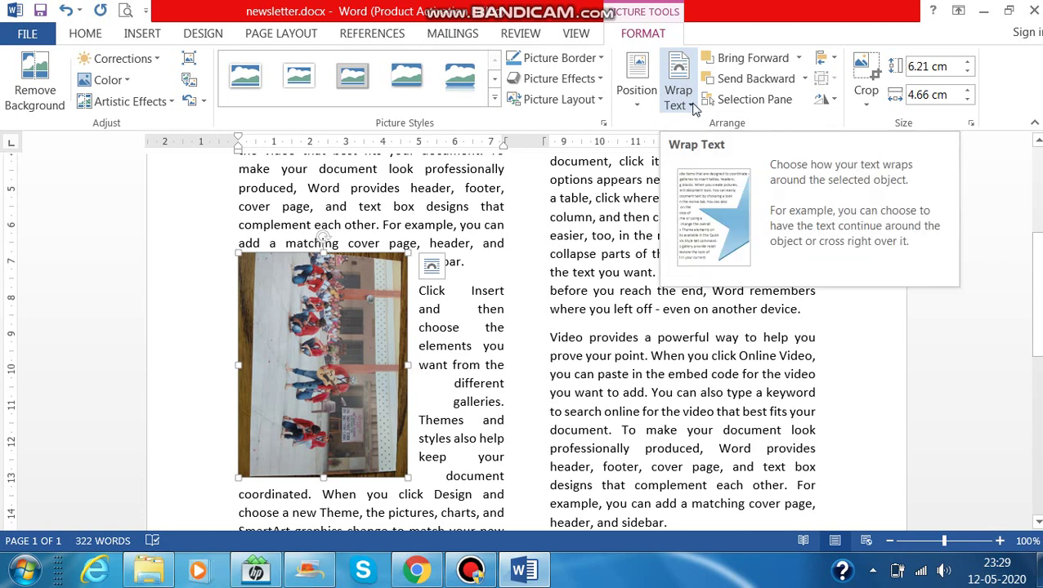
pyautogui.click(680, 90)
pyautogui.click(702, 172)
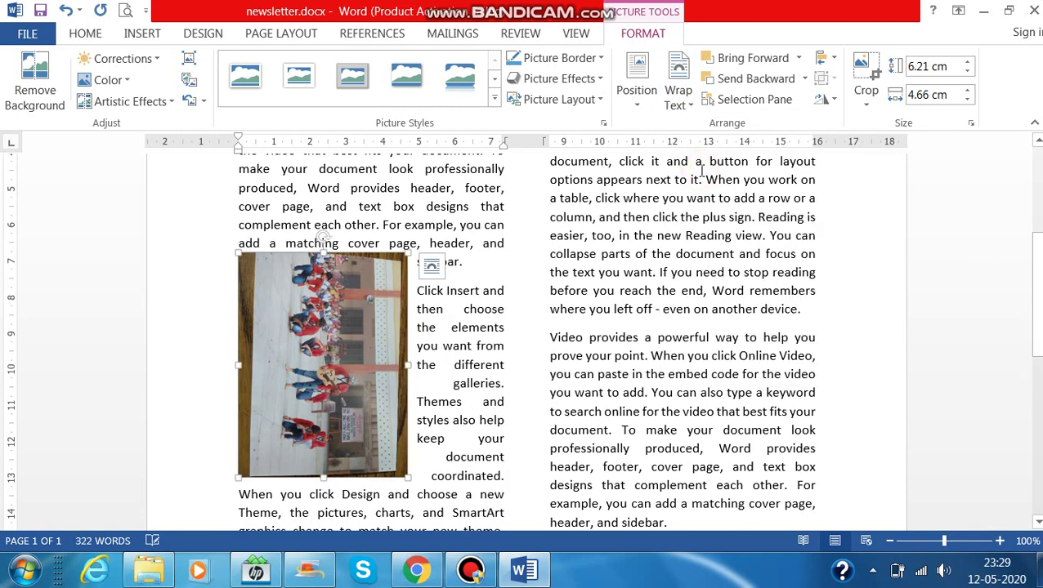
# Rotate the picture 90° counterclockwise and place it between the two columns, level with the end of the first paragraph.
pyautogui.moveTo(350, 338); pyautogui.dragTo(542, 339)
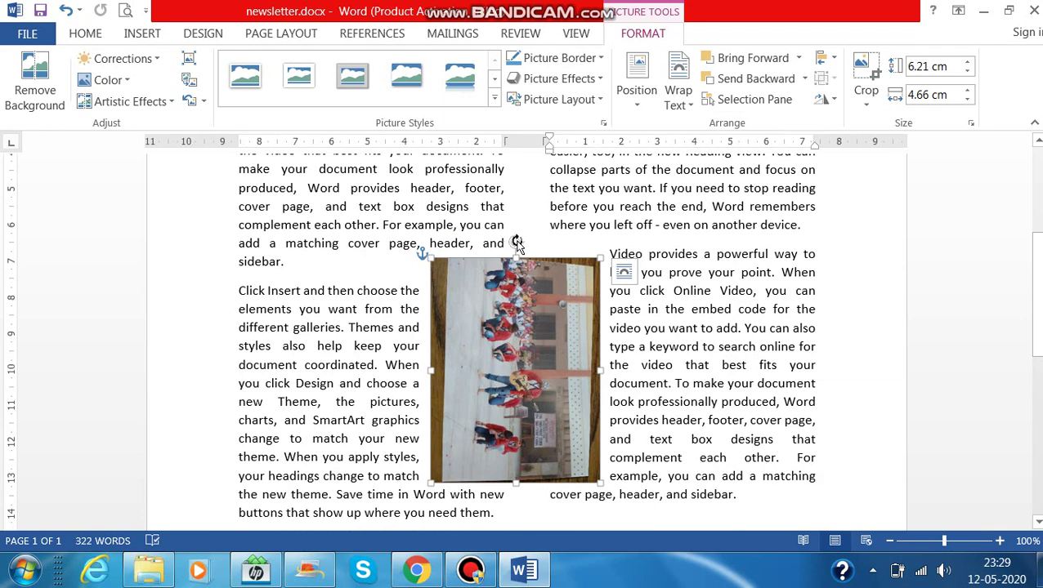
pyautogui.moveTo(518, 243); pyautogui.dragTo(433, 370)
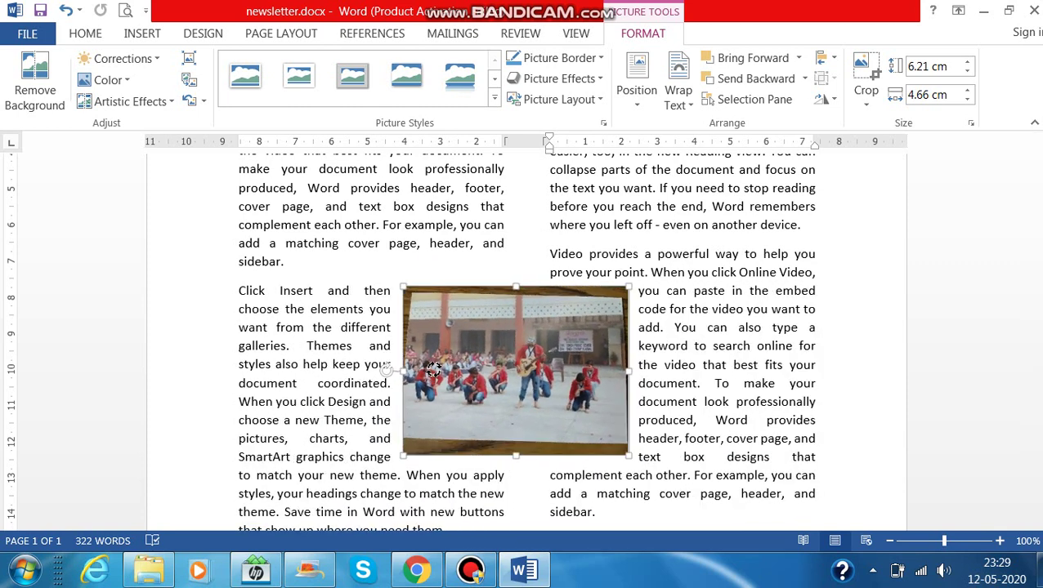
pyautogui.moveTo(539, 335); pyautogui.dragTo(538, 258)
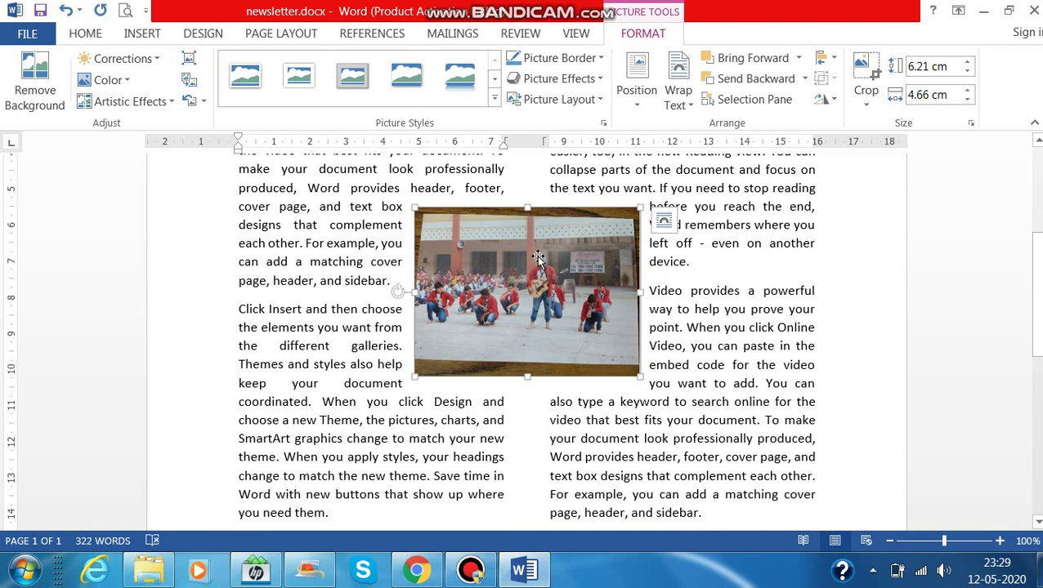
# Shrink the picture to about 3.66 by 2.75 cm and centre it between the two columns with Tight text wrapping.
pyautogui.moveTo(640, 378); pyautogui.dragTo(532, 309)
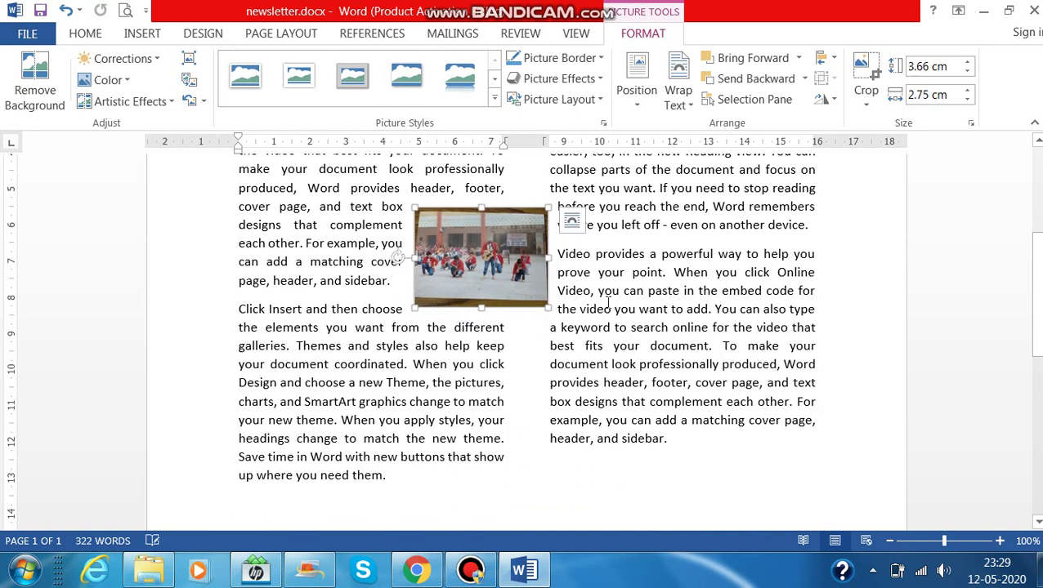
pyautogui.moveTo(441, 245); pyautogui.dragTo(485, 234)
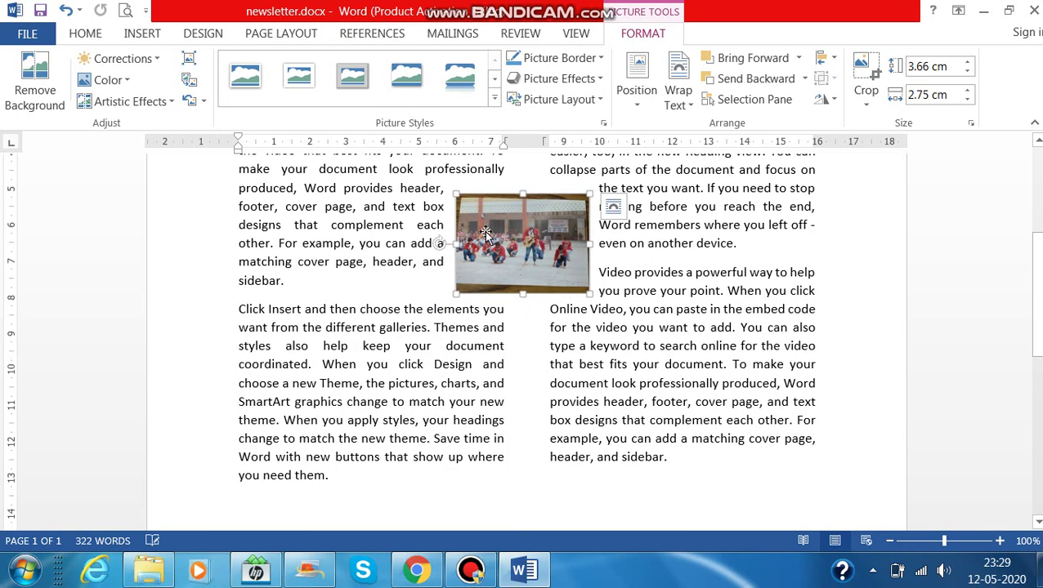
pyautogui.click(690, 100)
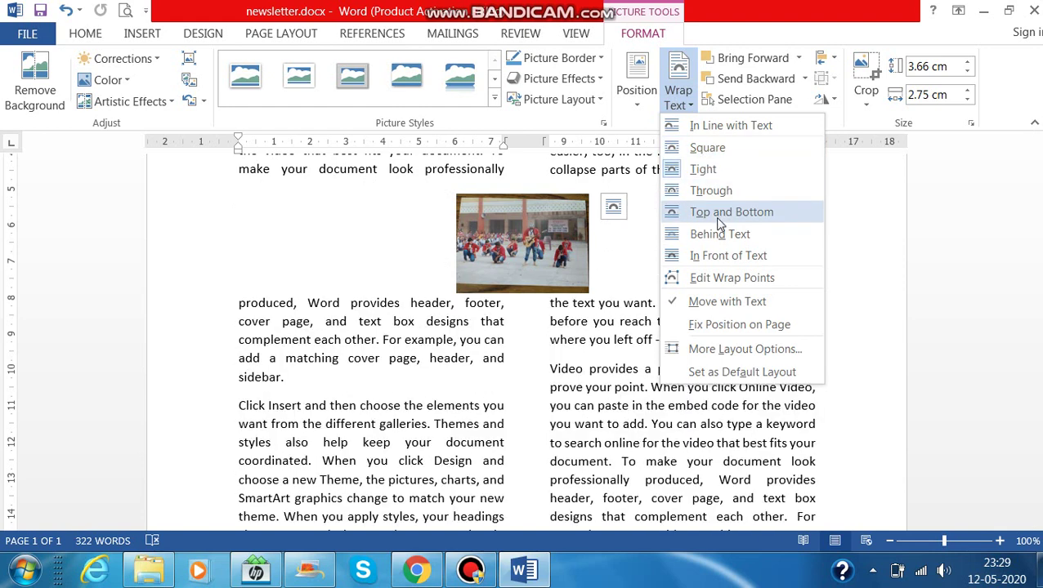
pyautogui.click(703, 169)
pyautogui.moveTo(494, 284); pyautogui.dragTo(520, 231)
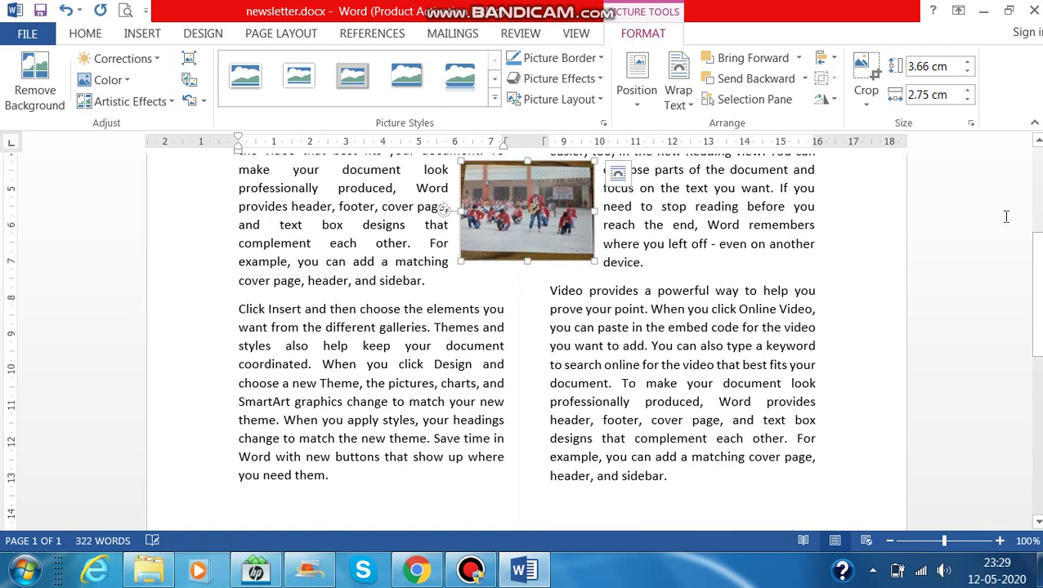
# Insert a Simple Text Box and replace its placeholder text with the person's first name in capitals.
pyautogui.scroll(3, 526, 343)
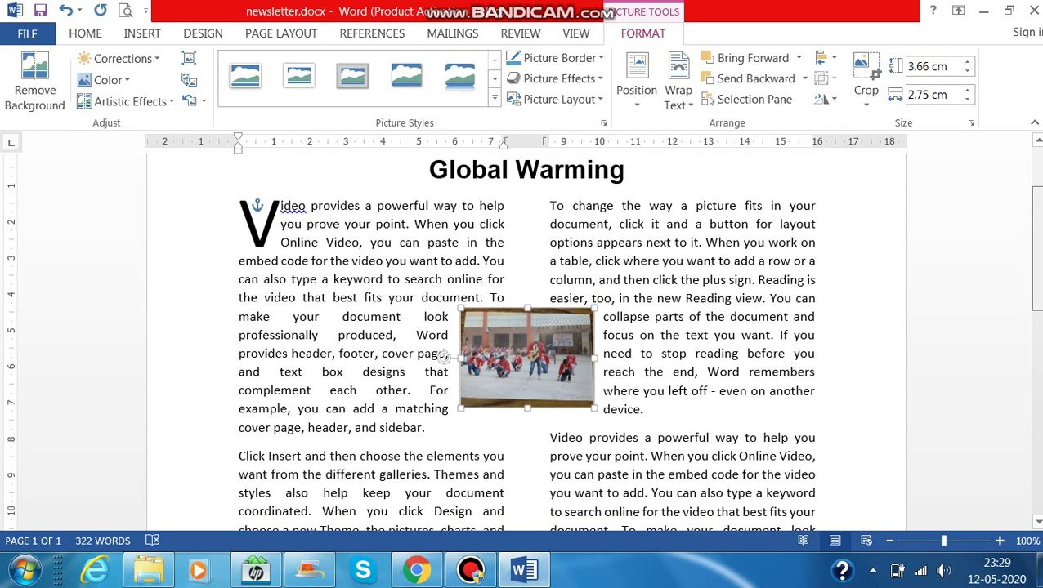
pyautogui.scroll(-3, 526, 343)
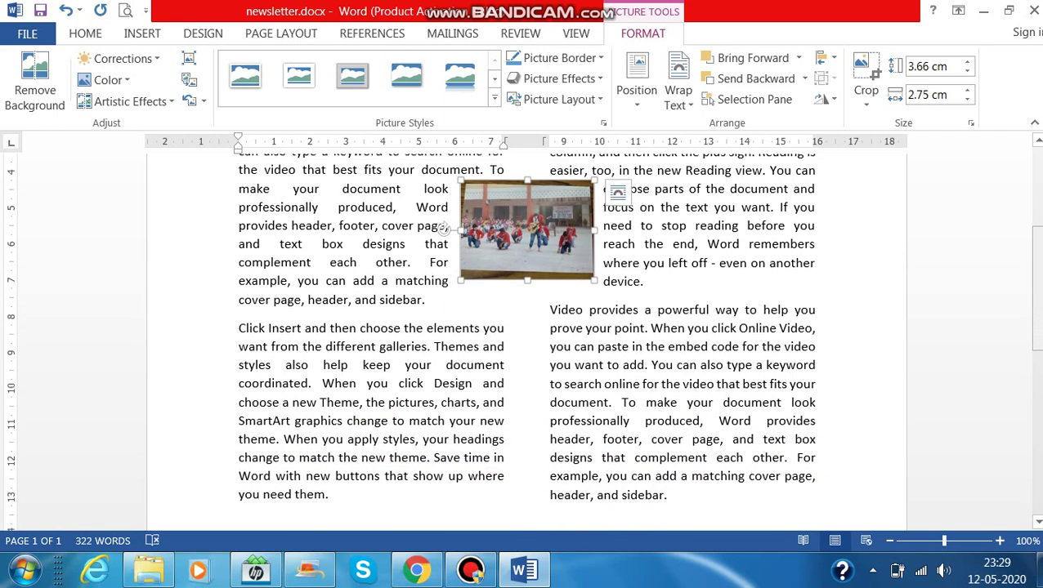
pyautogui.click(144, 34)
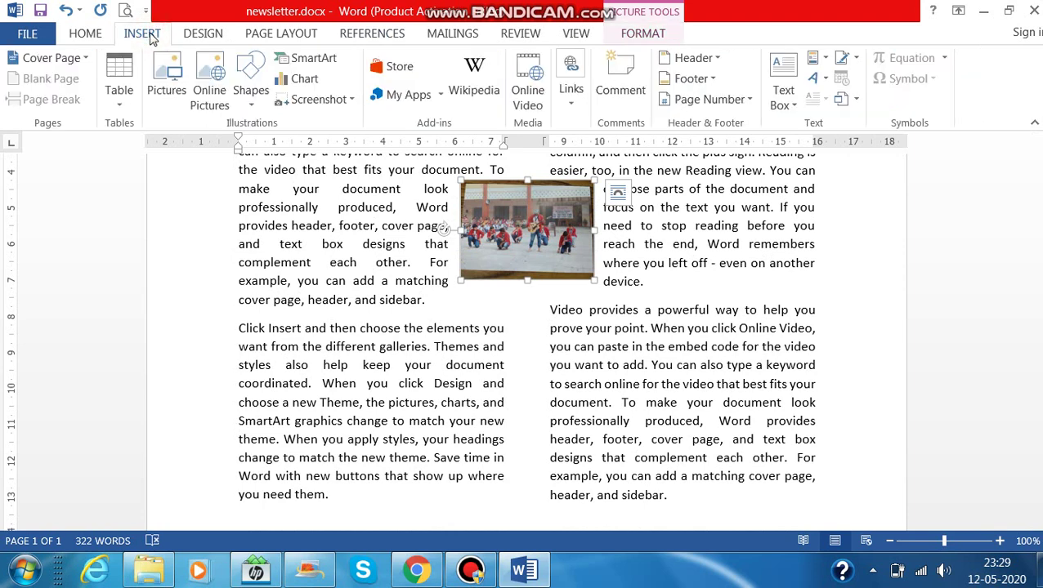
pyautogui.click(791, 96)
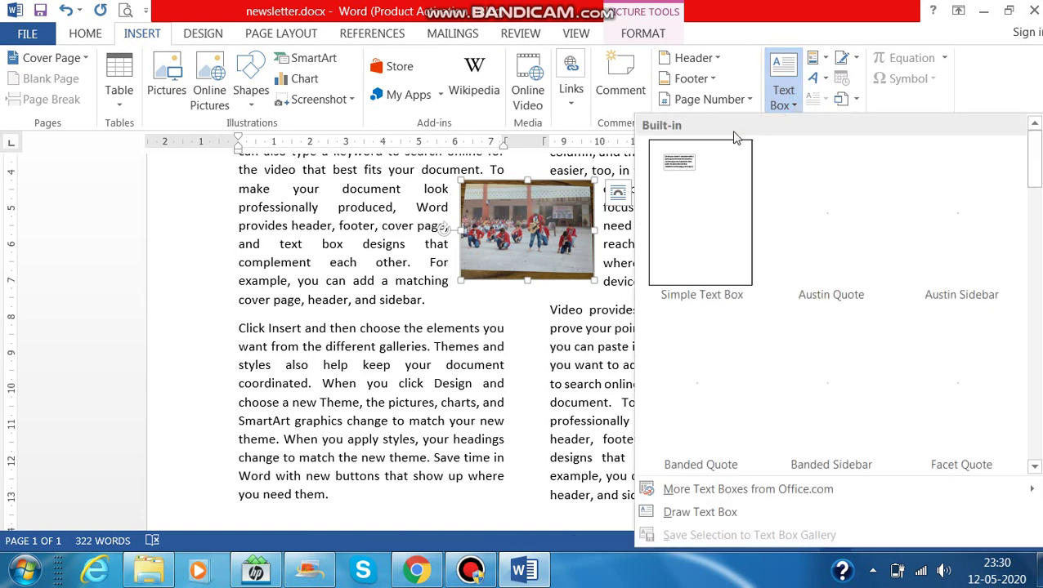
pyautogui.click(691, 204)
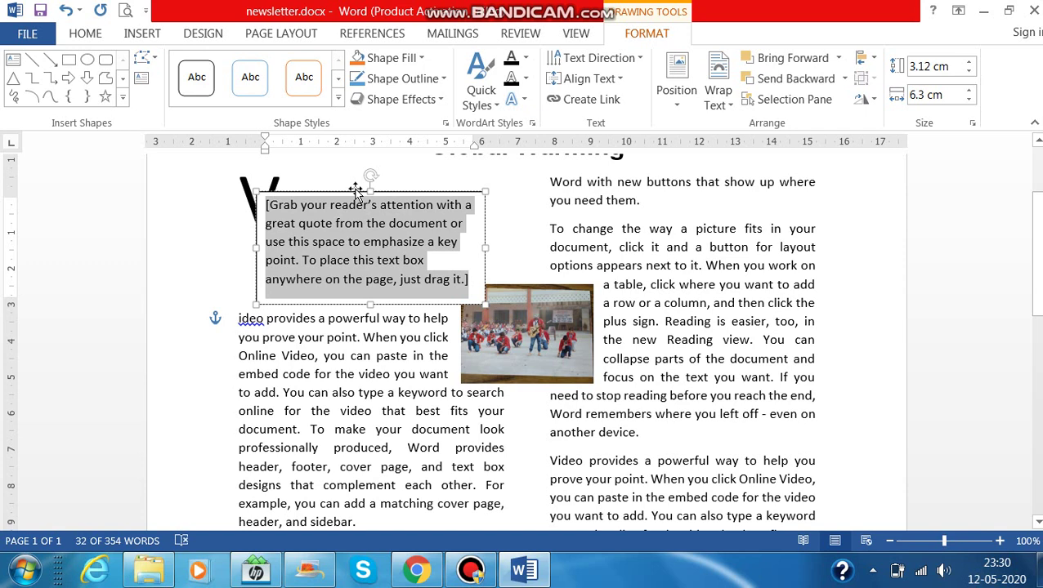
pyautogui.write('KHUSHAL')
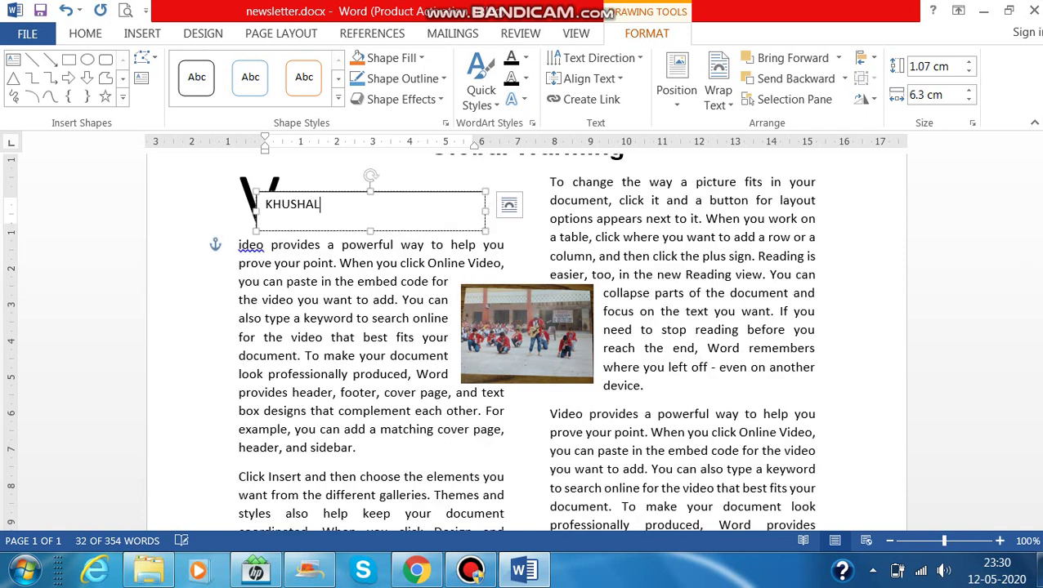
pyautogui.write('I')
# Rotate the text box 90° counterclockwise and place it along the page's left margin beside the first column.
pyautogui.moveTo(454, 194); pyautogui.dragTo(372, 364)
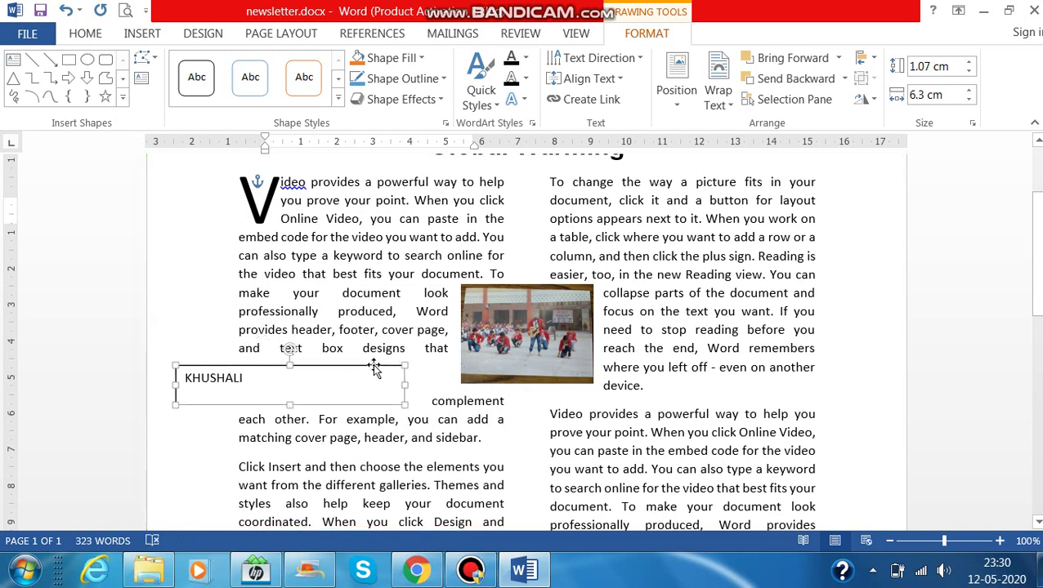
pyautogui.moveTo(294, 348); pyautogui.dragTo(151, 386)
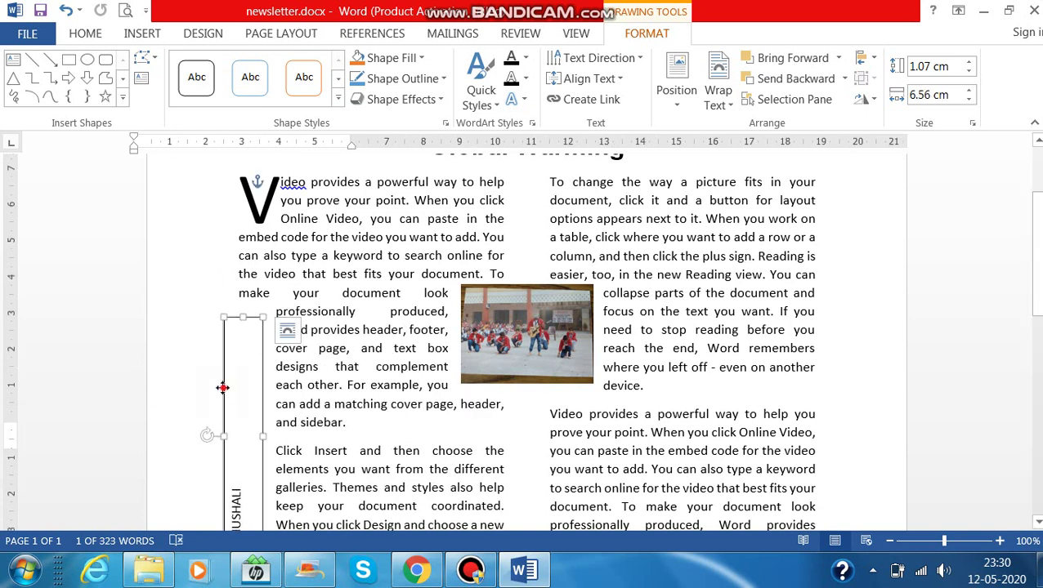
pyautogui.moveTo(222, 388); pyautogui.dragTo(190, 386)
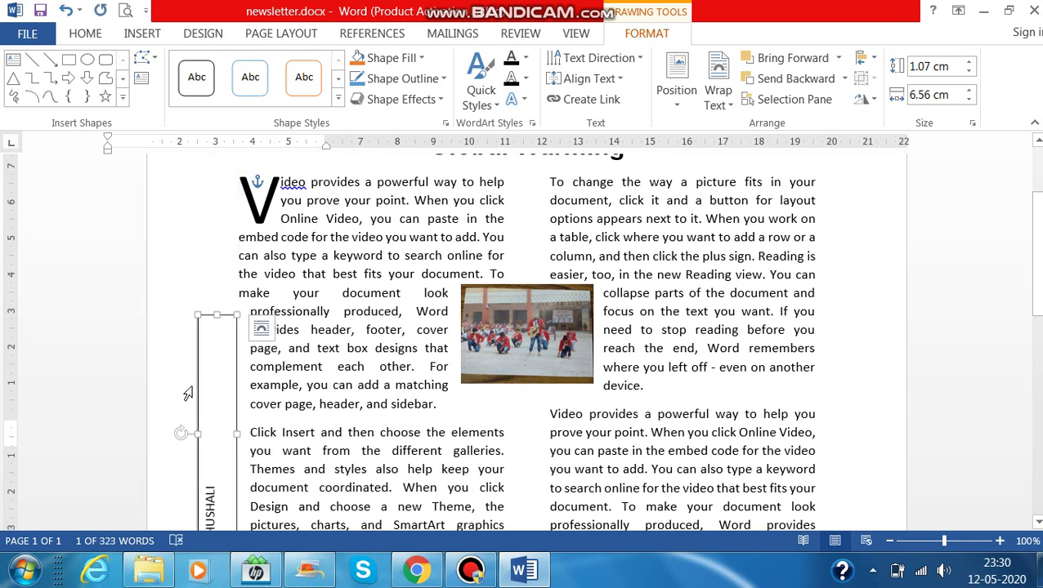
# Make the name in the rotated text box bold and set its font size to 26.
pyautogui.click(1037, 522)
pyautogui.click(1037, 522)
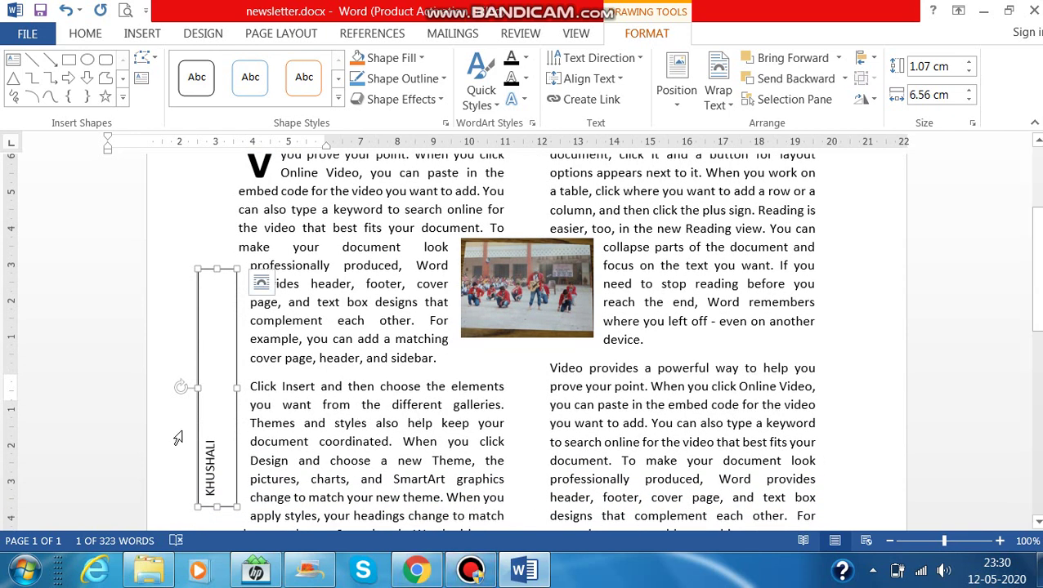
pyautogui.click(209, 437)
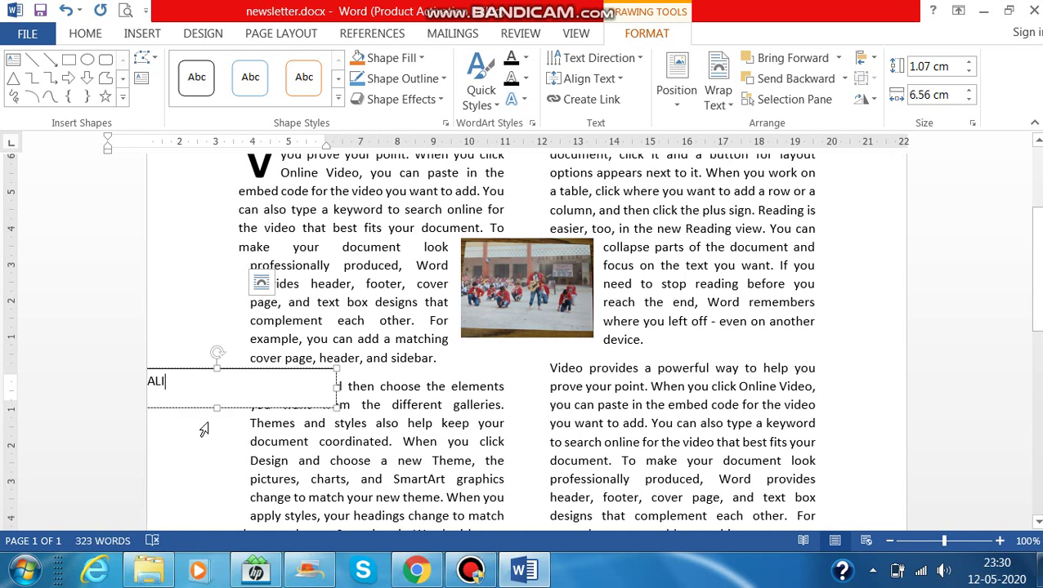
pyautogui.moveTo(172, 383); pyautogui.dragTo(116, 384)
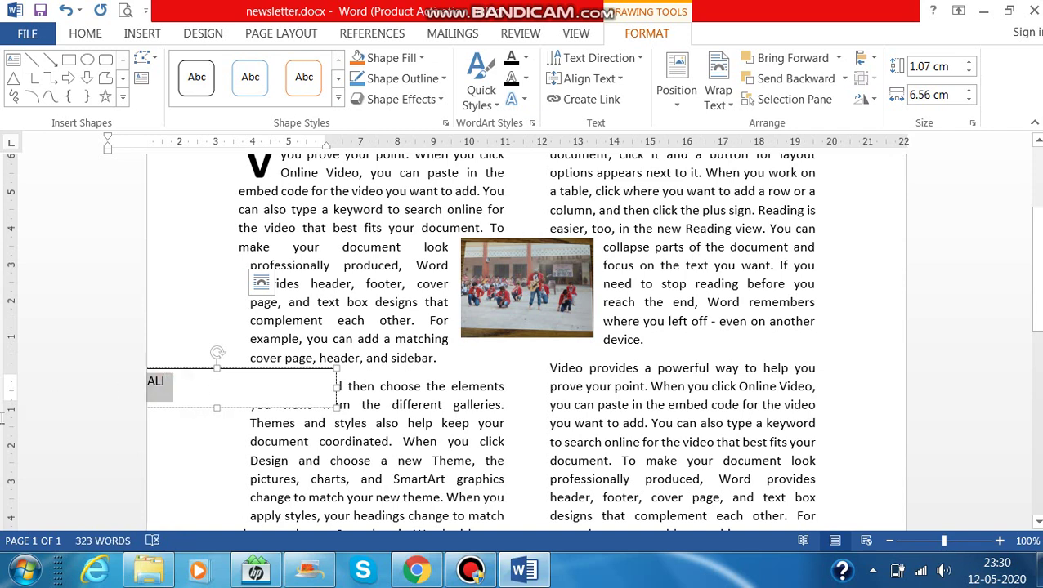
pyautogui.click(85, 33)
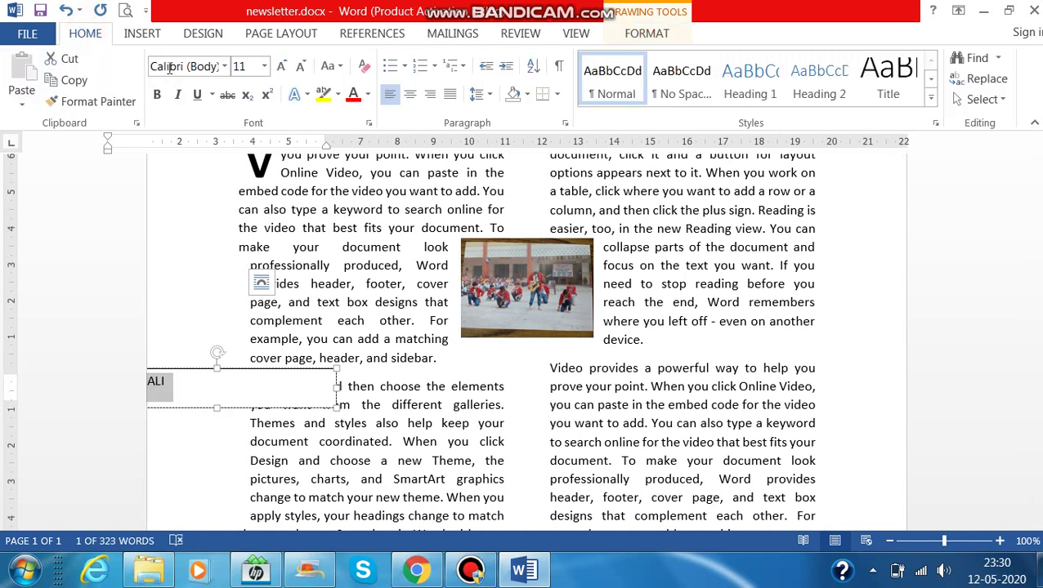
pyautogui.click(157, 95)
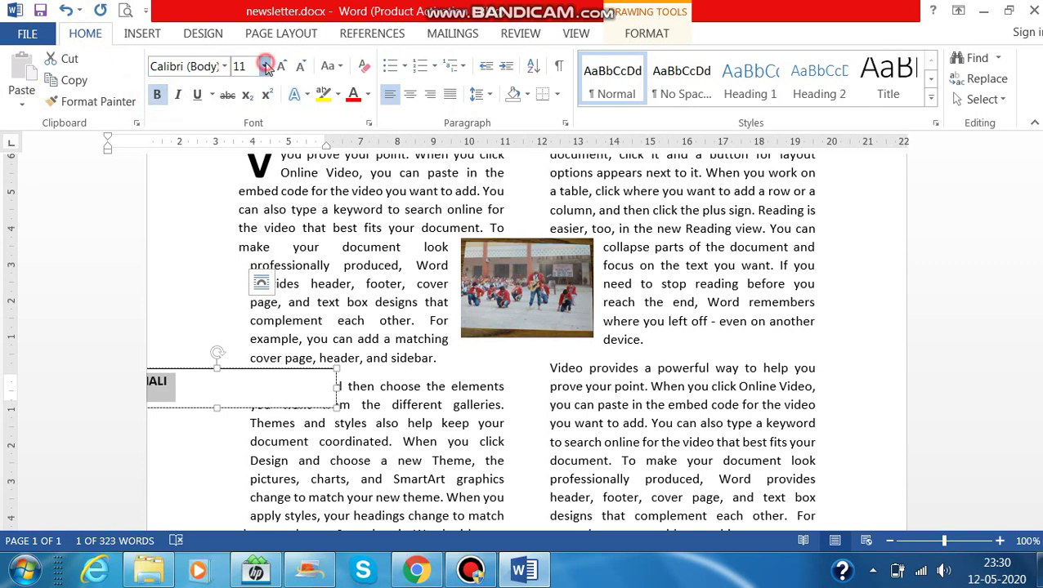
pyautogui.click(264, 66)
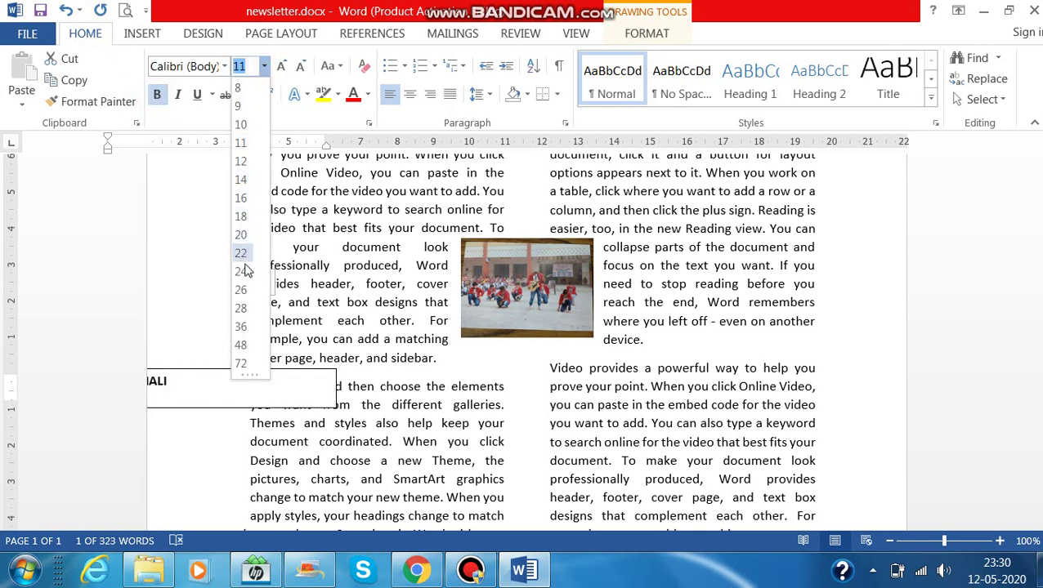
pyautogui.click(242, 290)
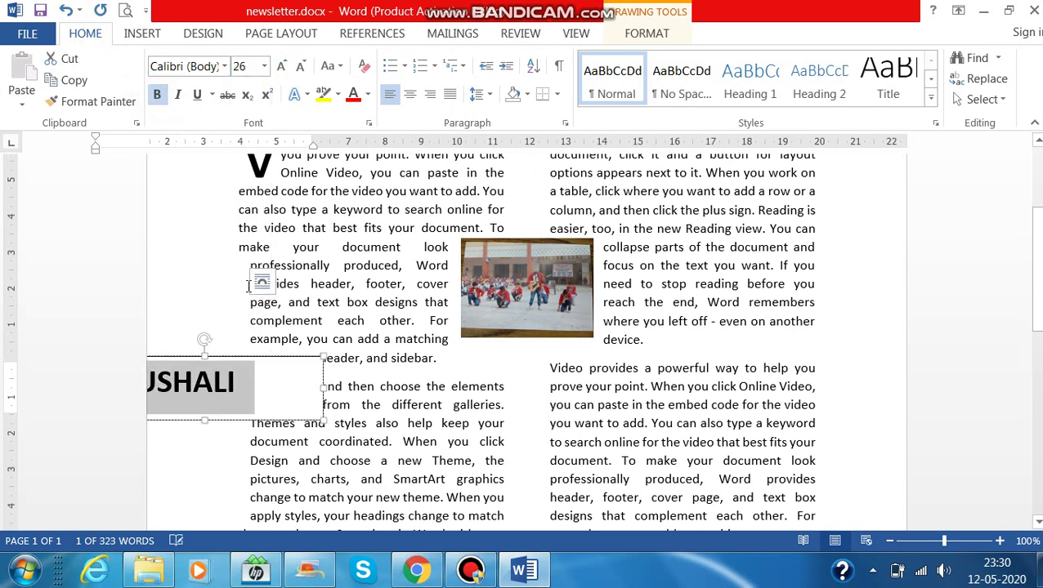
pyautogui.click(427, 341)
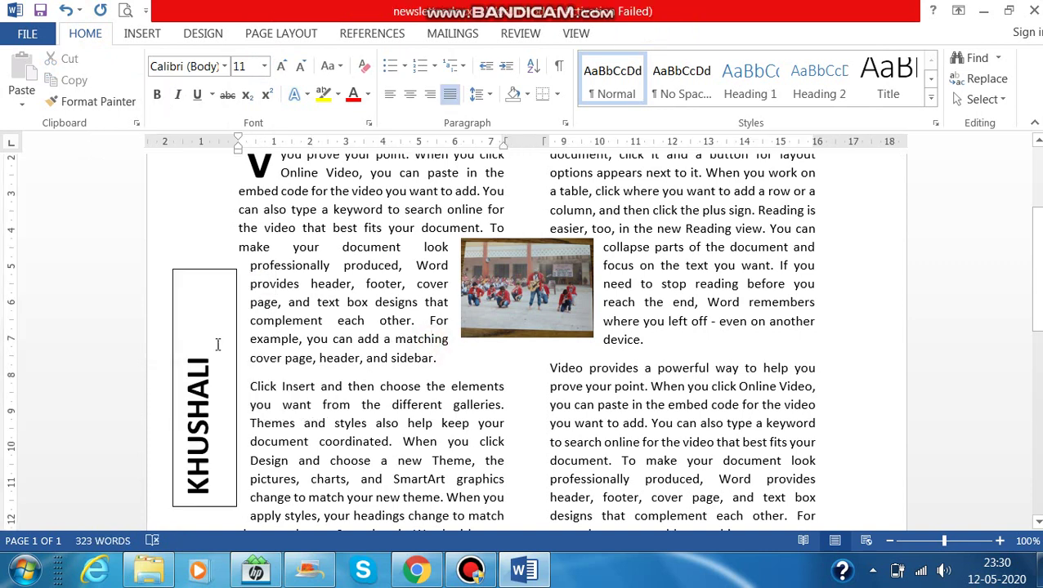
# Remove the outline and the fill from the name text box.
pyautogui.click(236, 335)
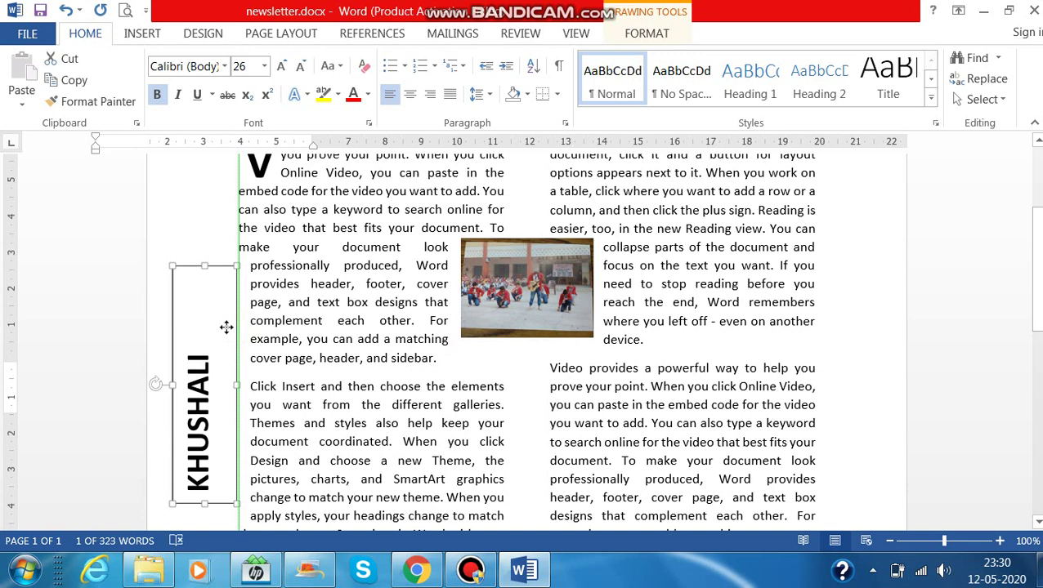
pyautogui.moveTo(226, 327); pyautogui.dragTo(228, 328)
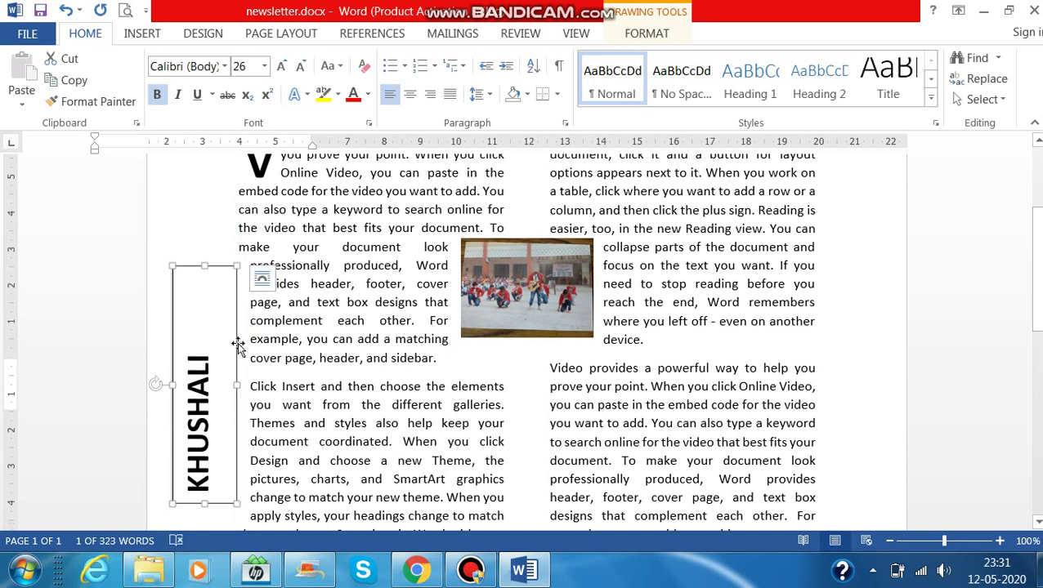
pyautogui.doubleClick(237, 343)
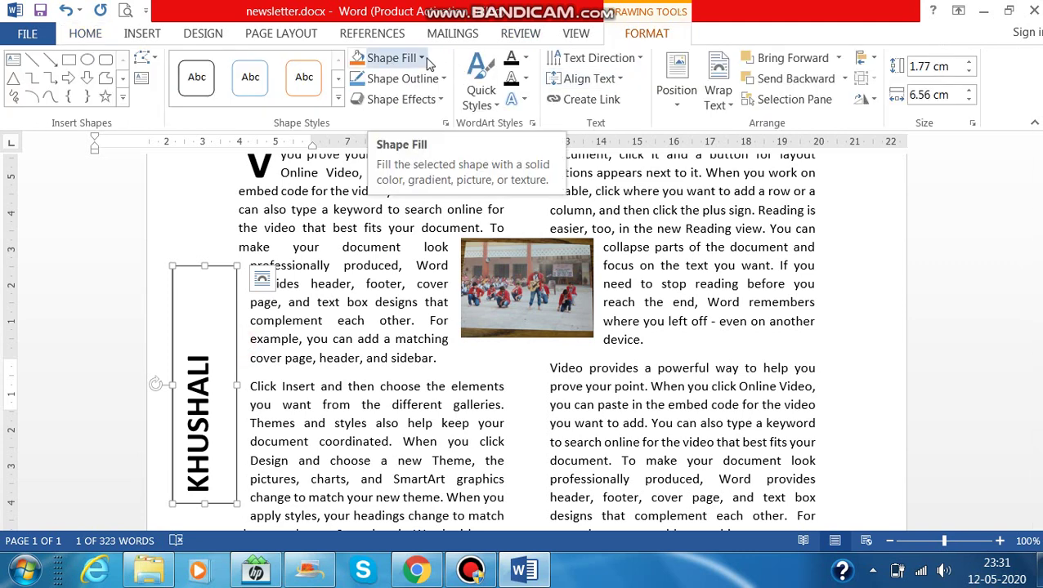
pyautogui.click(413, 79)
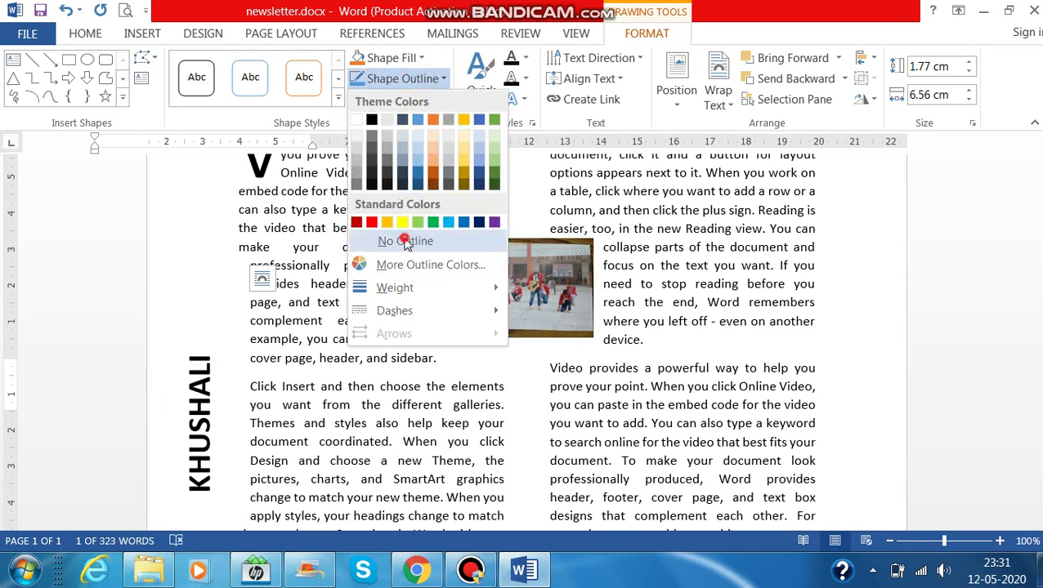
pyautogui.click(405, 242)
pyautogui.click(412, 62)
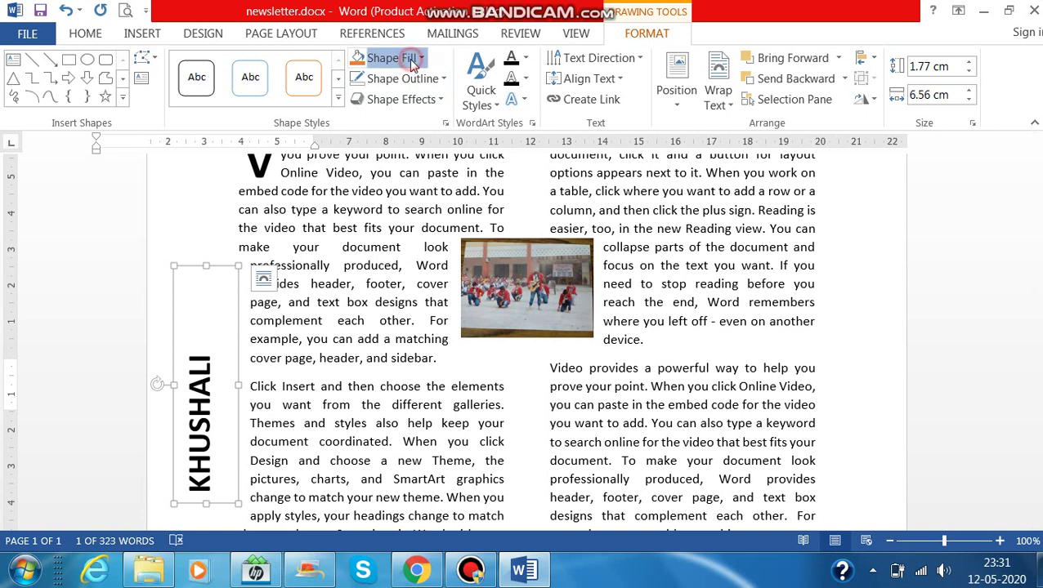
pyautogui.click(378, 222)
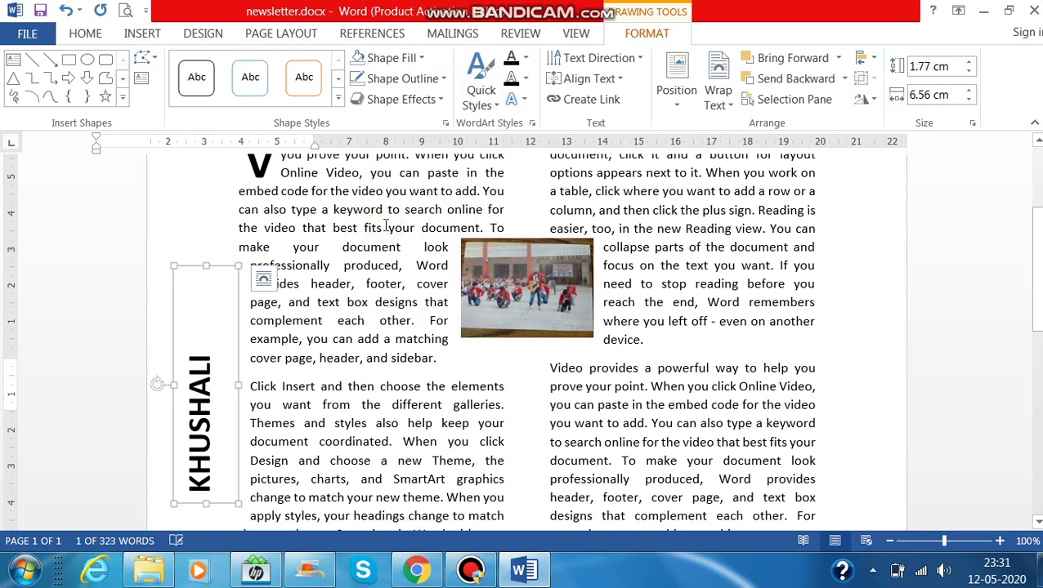
# Nudge the name text box left, clear of the first column, and shift it back over the column's edge.
pyautogui.press('Left')
pyautogui.press('Left')
pyautogui.press('Left')
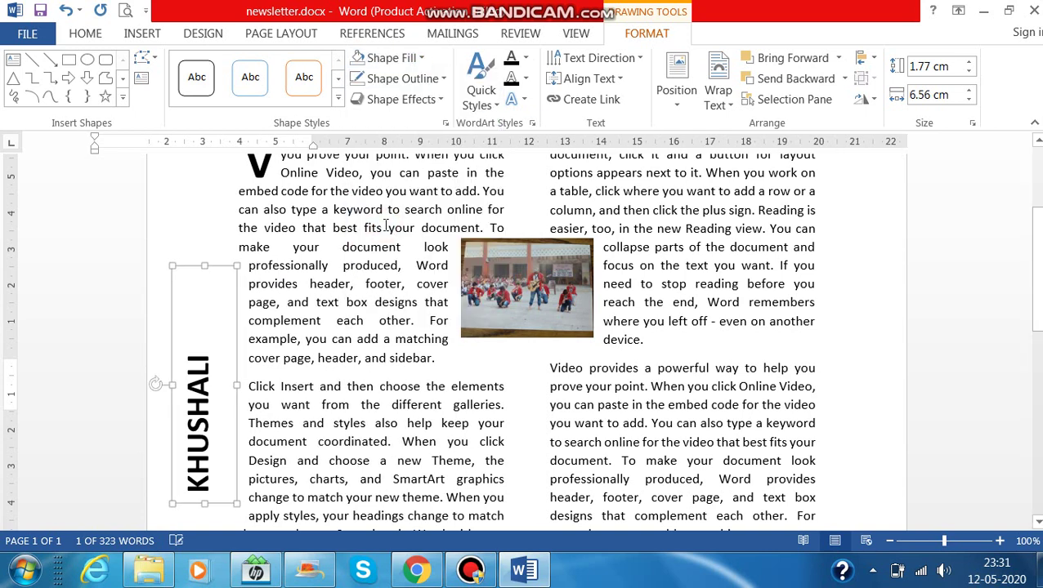
pyautogui.press('Left')
pyautogui.press('Left')
pyautogui.press('Left')
pyautogui.press('Left')
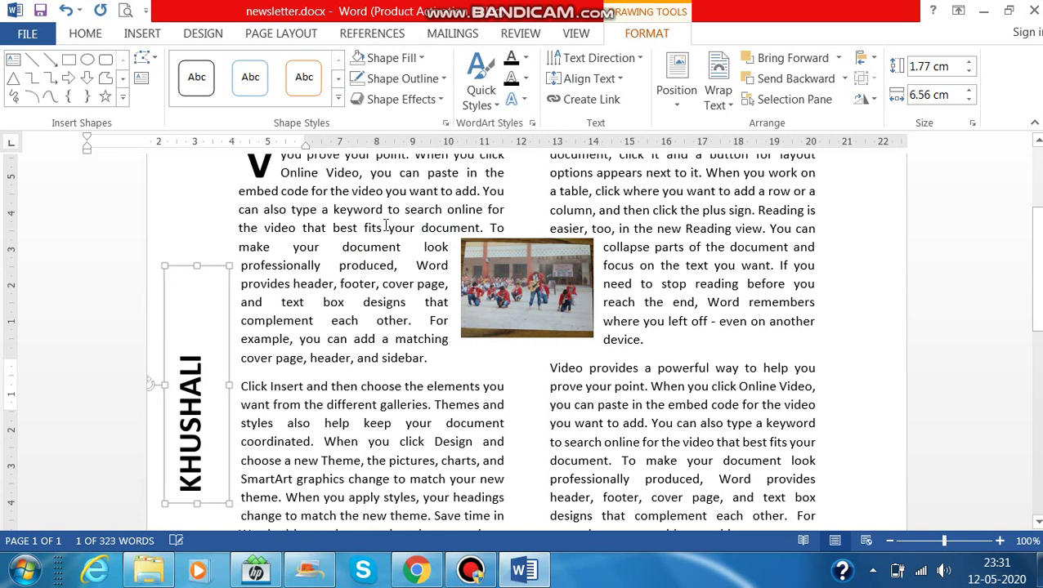
pyautogui.press('Left')
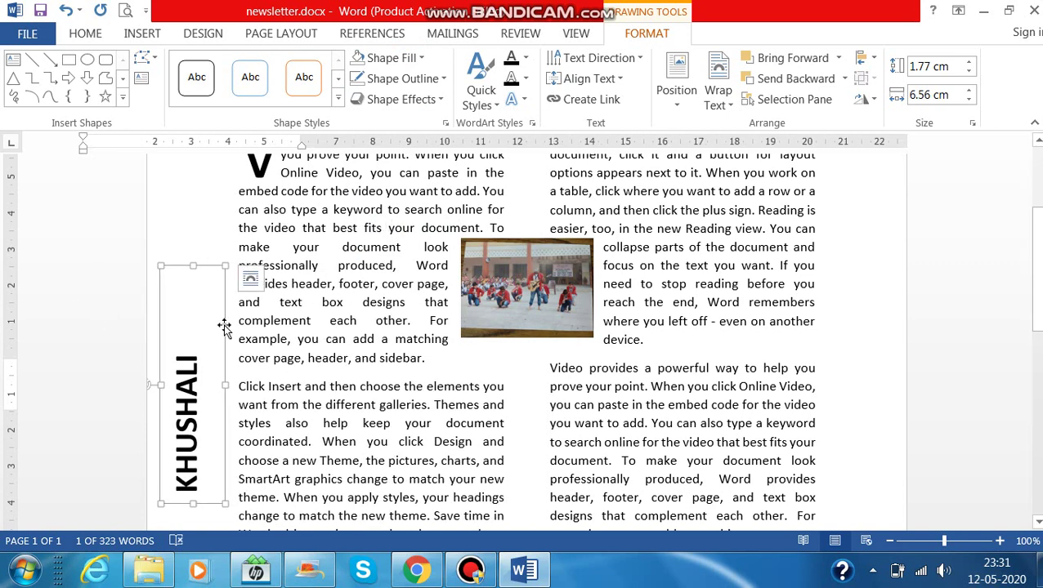
pyautogui.moveTo(225, 329); pyautogui.dragTo(255, 312)
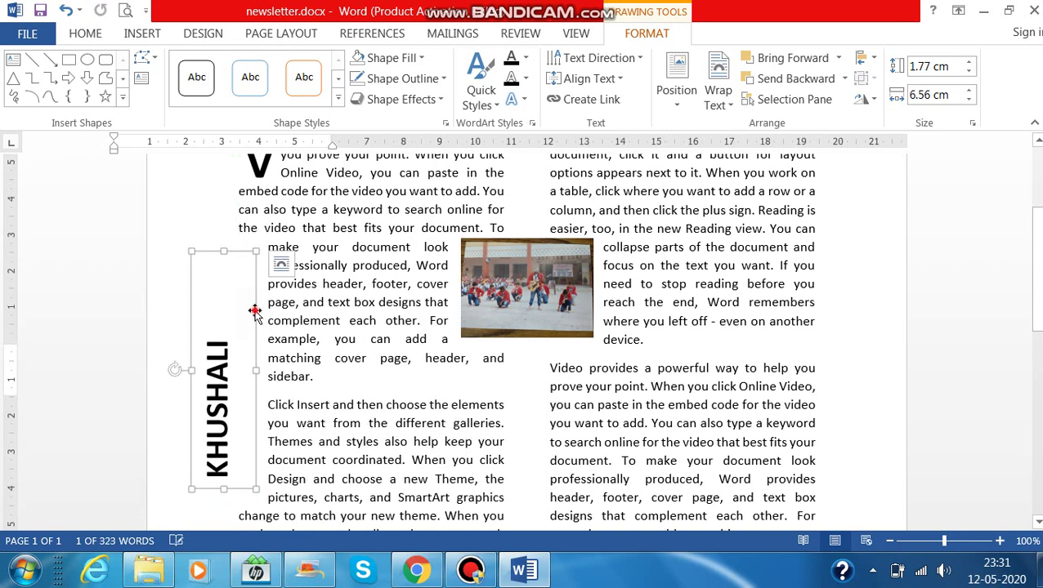
# Set the name text box's wrapping to Through and move it back toward the page's left margin.
pyautogui.click(734, 105)
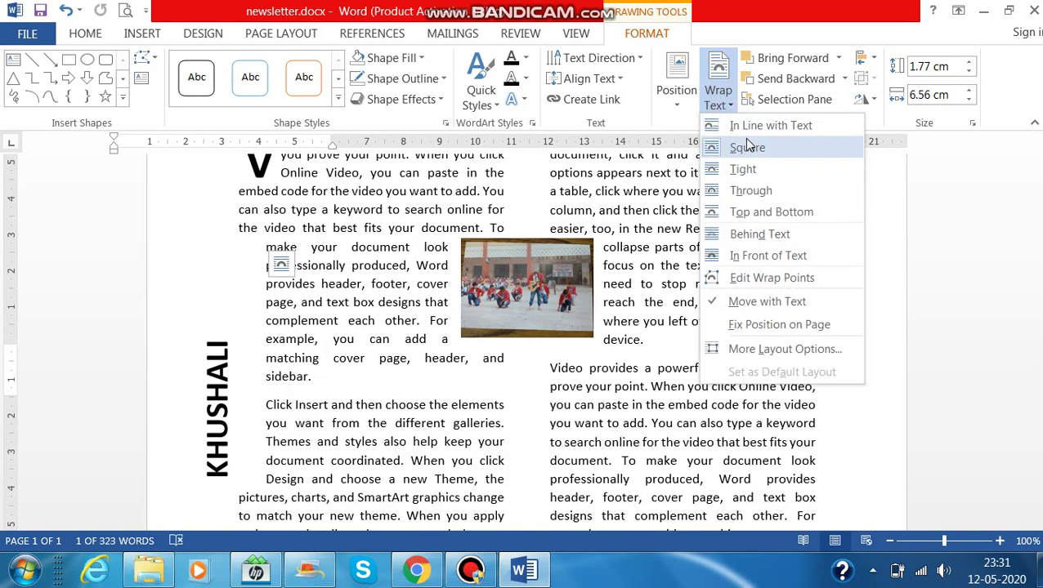
pyautogui.click(748, 190)
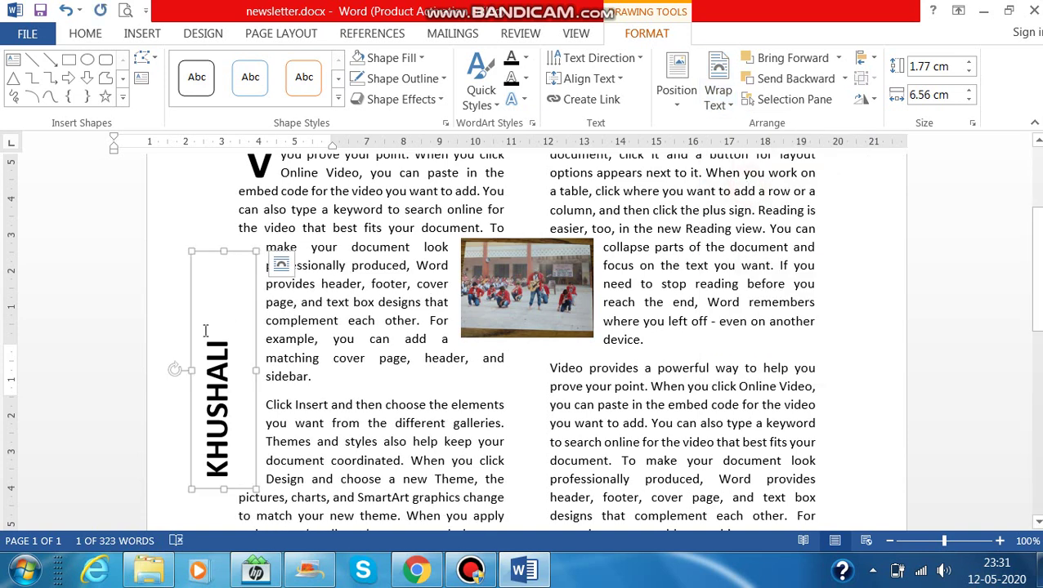
pyautogui.moveTo(255, 332); pyautogui.dragTo(221, 327)
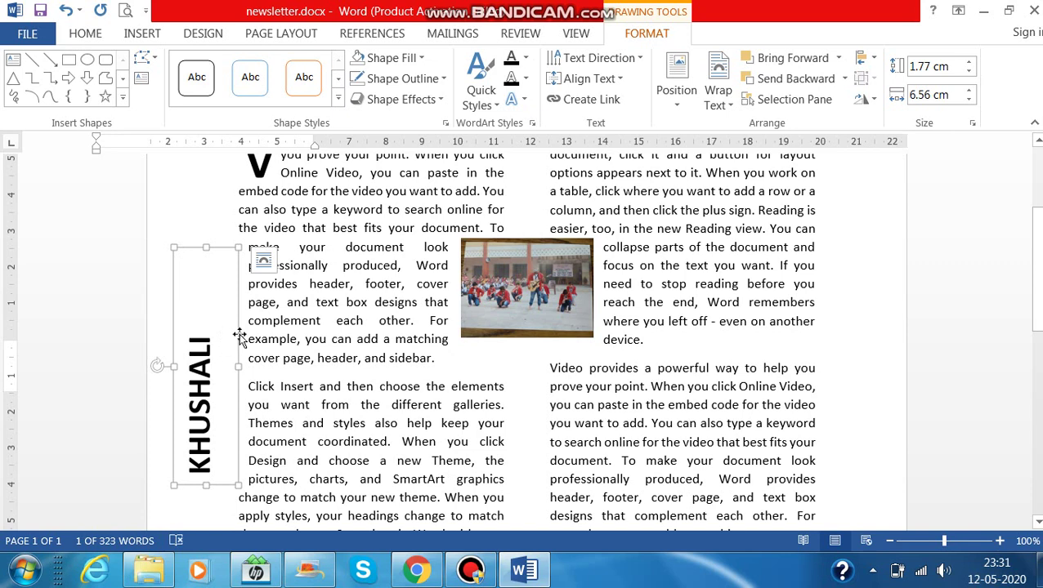
pyautogui.moveTo(238, 334); pyautogui.dragTo(228, 335)
pyautogui.click(442, 413)
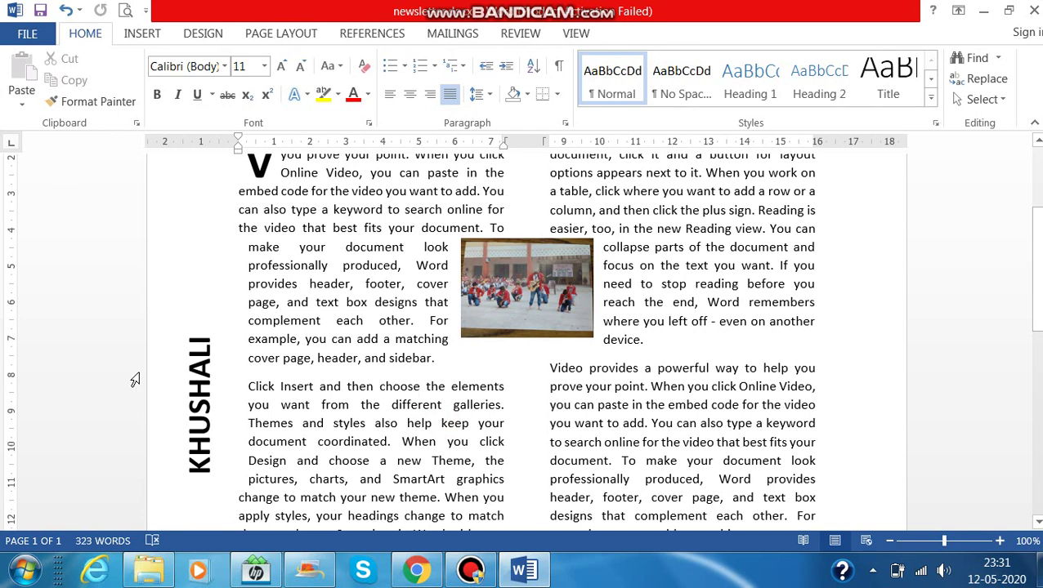
# Move the name text box farther into the left margin so the first column's text keeps its full width.
pyautogui.click(202, 377)
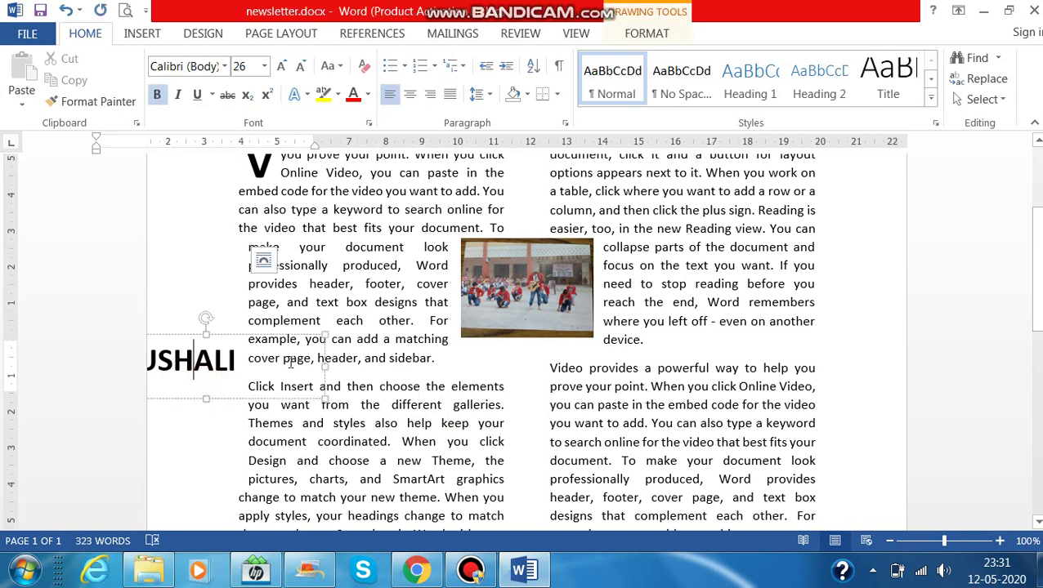
pyautogui.click(237, 335)
pyautogui.moveTo(237, 335); pyautogui.dragTo(221, 335)
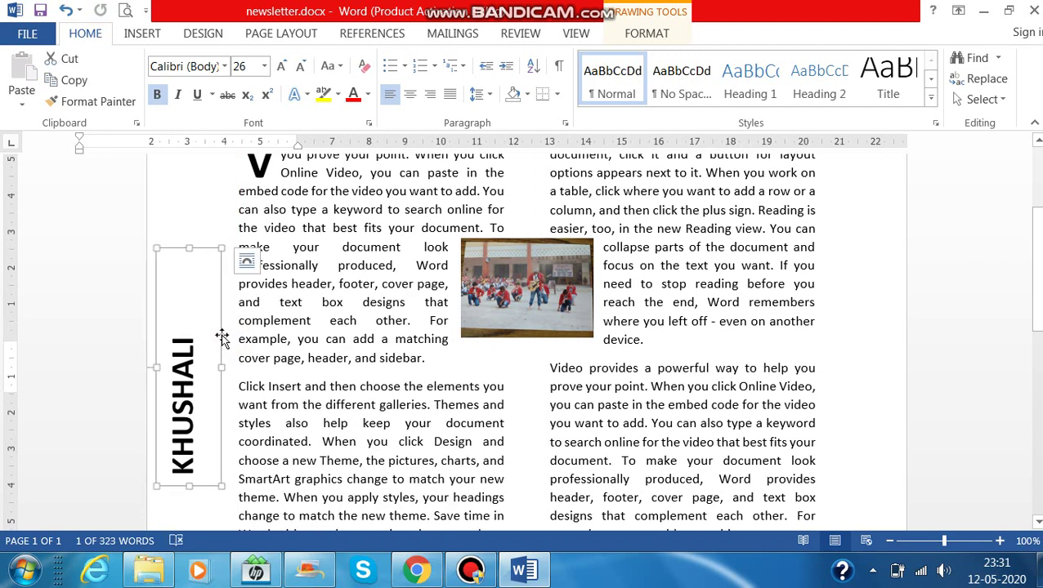
pyautogui.click(344, 401)
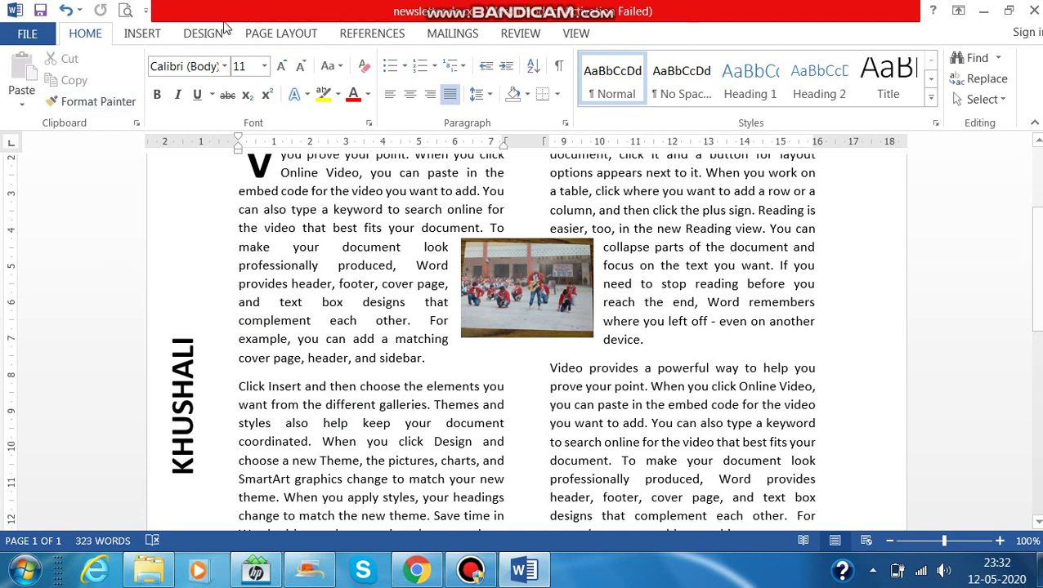
# Check the finished newsletter in the print preview and save the document.
pyautogui.click(126, 11)
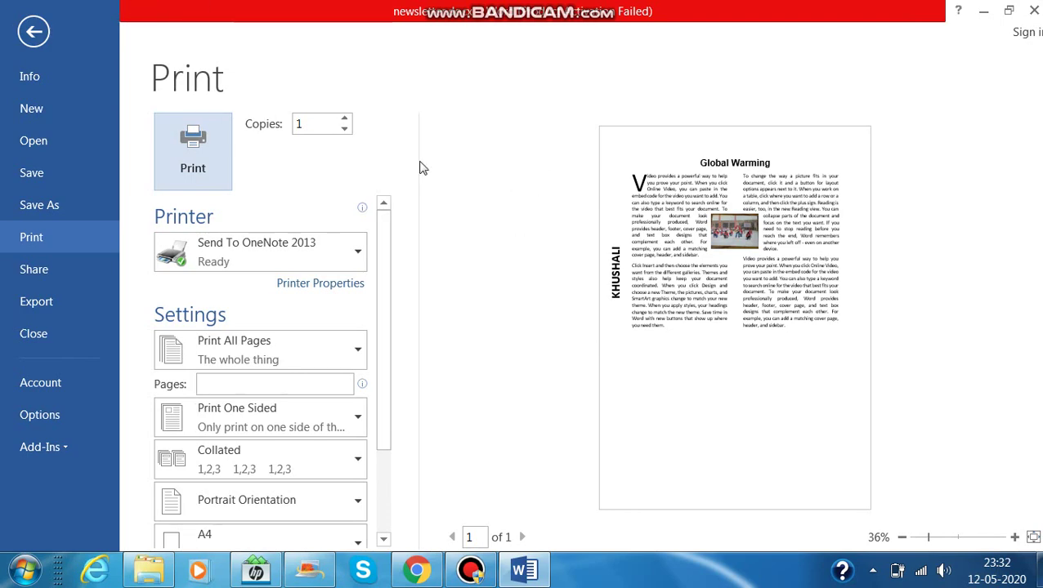
pyautogui.click(30, 172)
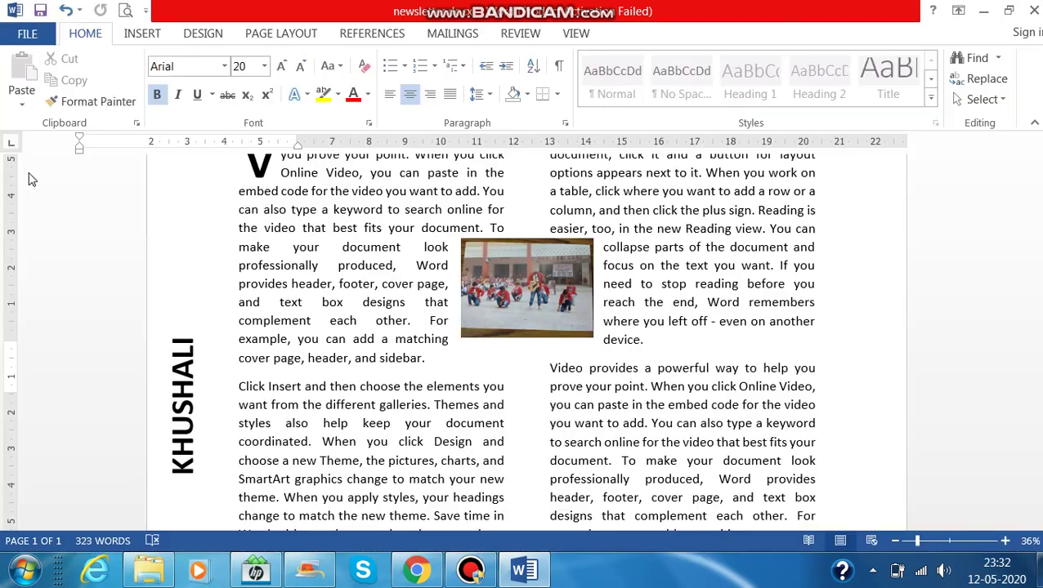